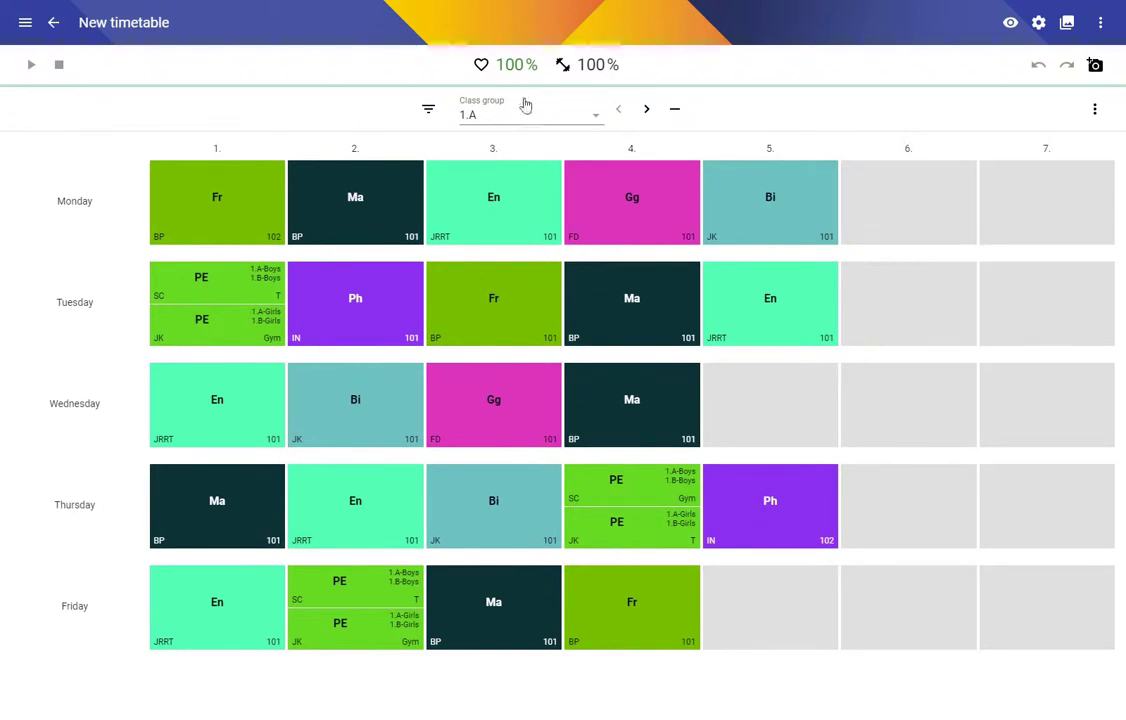
Review the timetable of class group 1.B and the lessons of class group 1.A.
left_click(645, 109)
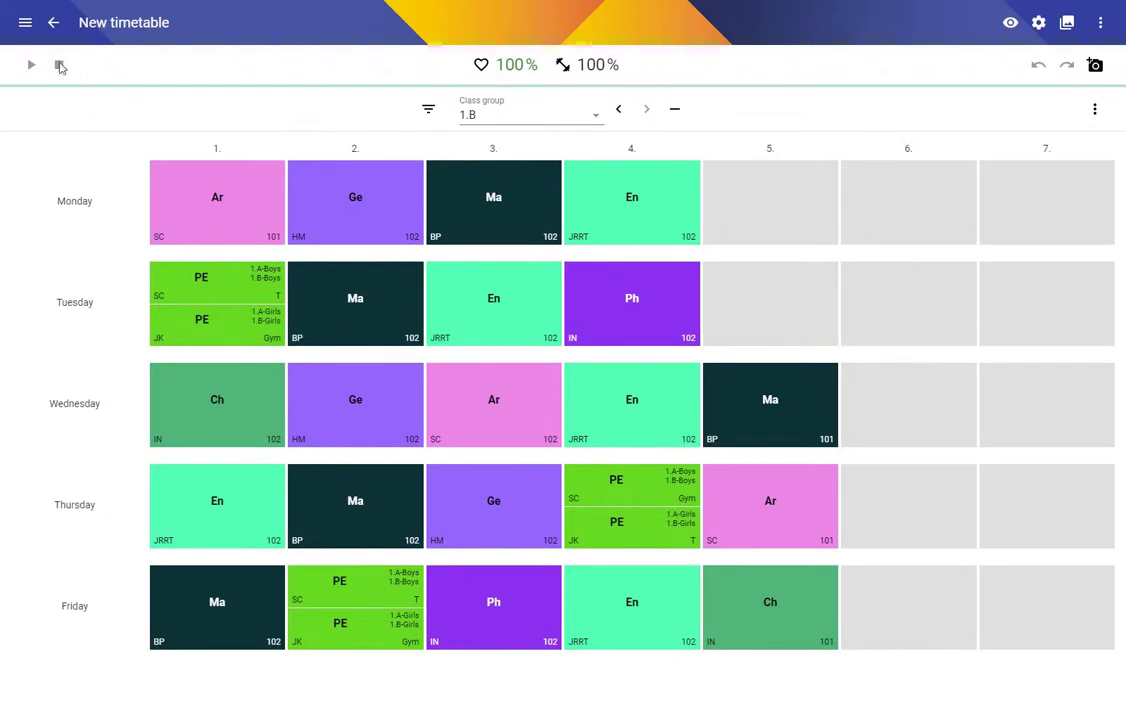
left_click(53, 22)
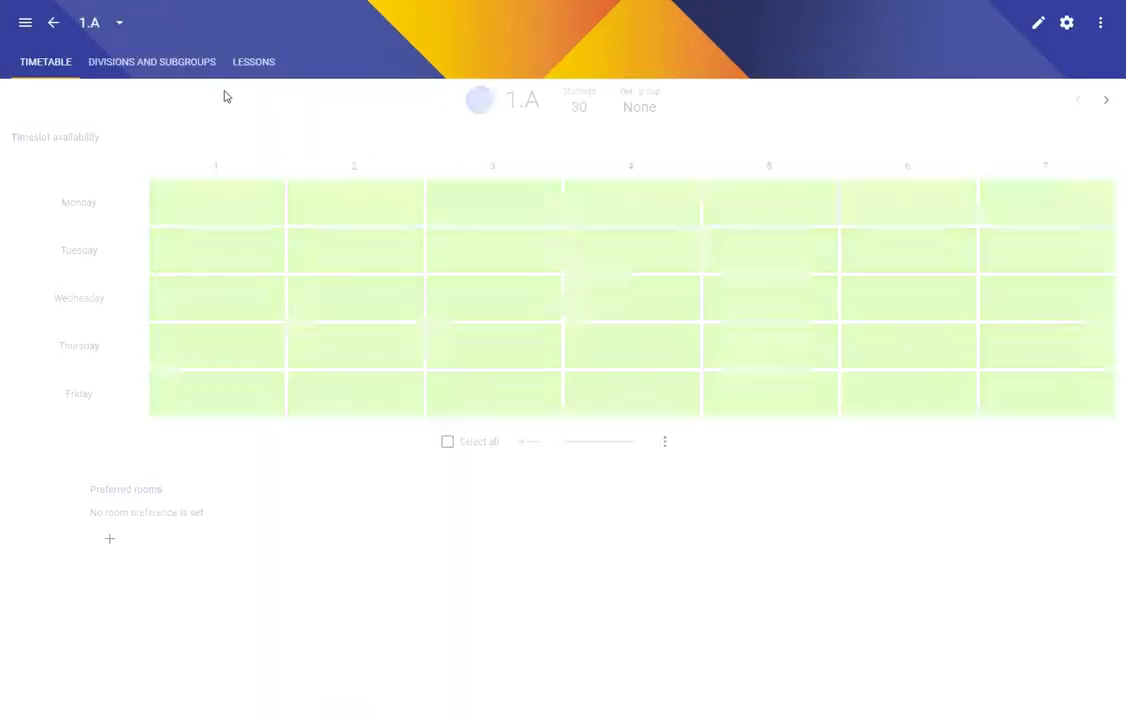
left_click(252, 63)
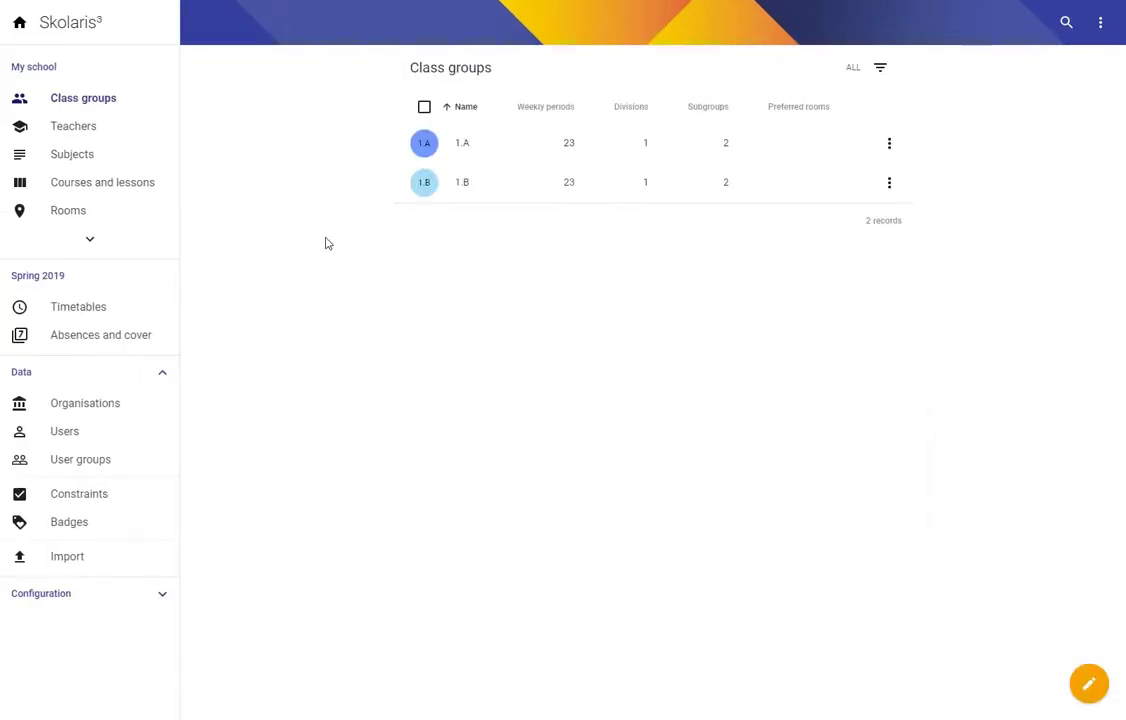
Delete all lessons of the French subject and save the change.
left_click(78, 155)
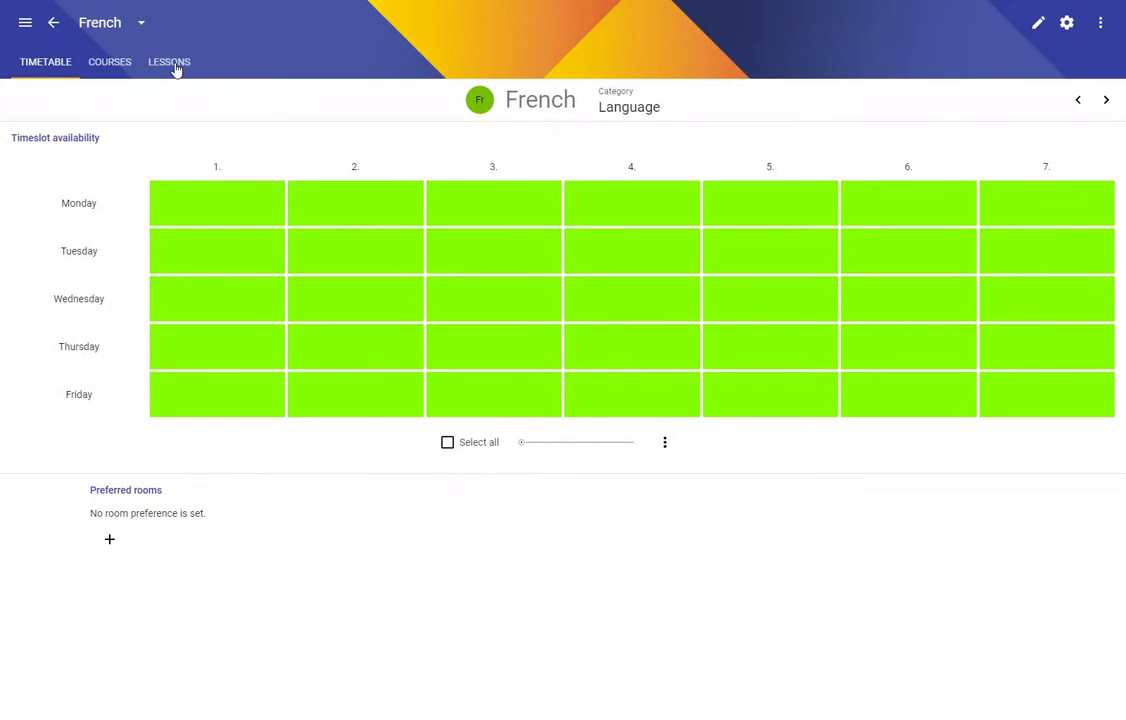
left_click(172, 64)
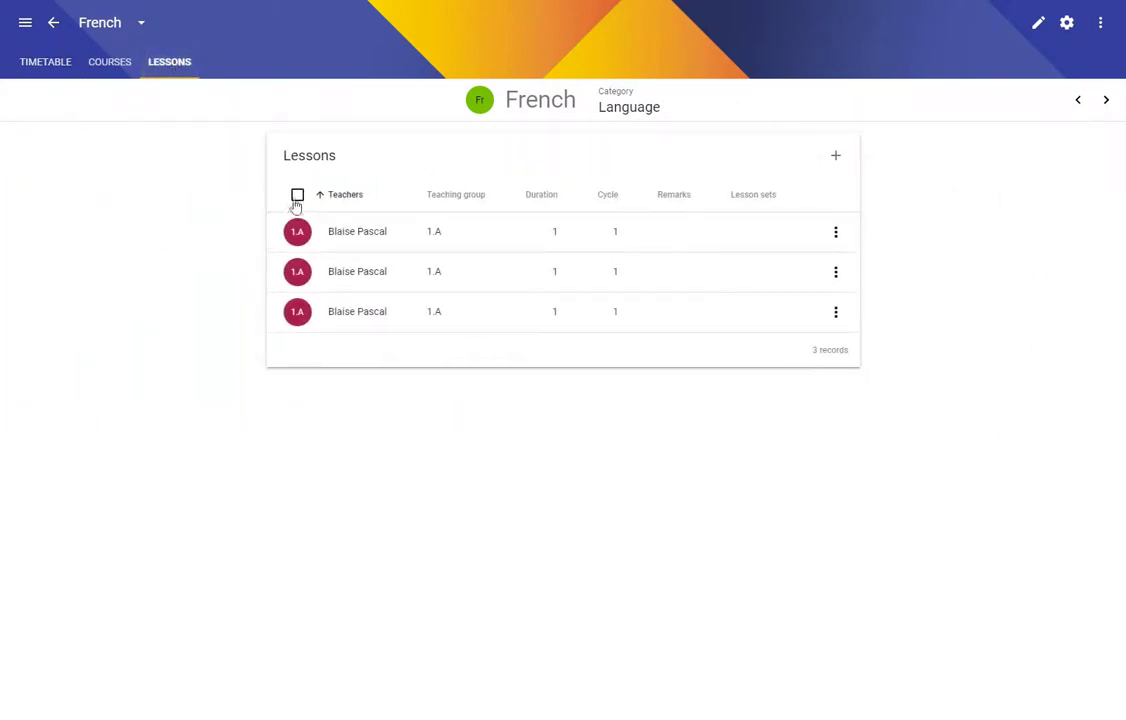
left_click(297, 195)
left_click(836, 156)
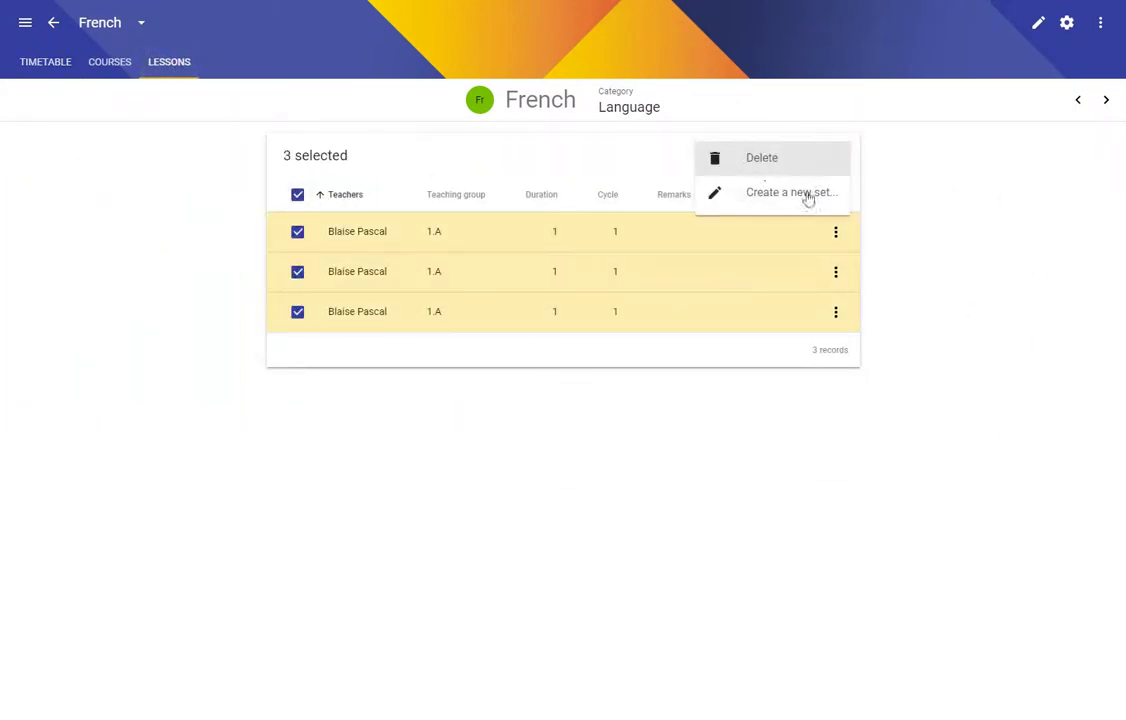
left_click(762, 157)
key("ctrl+s")
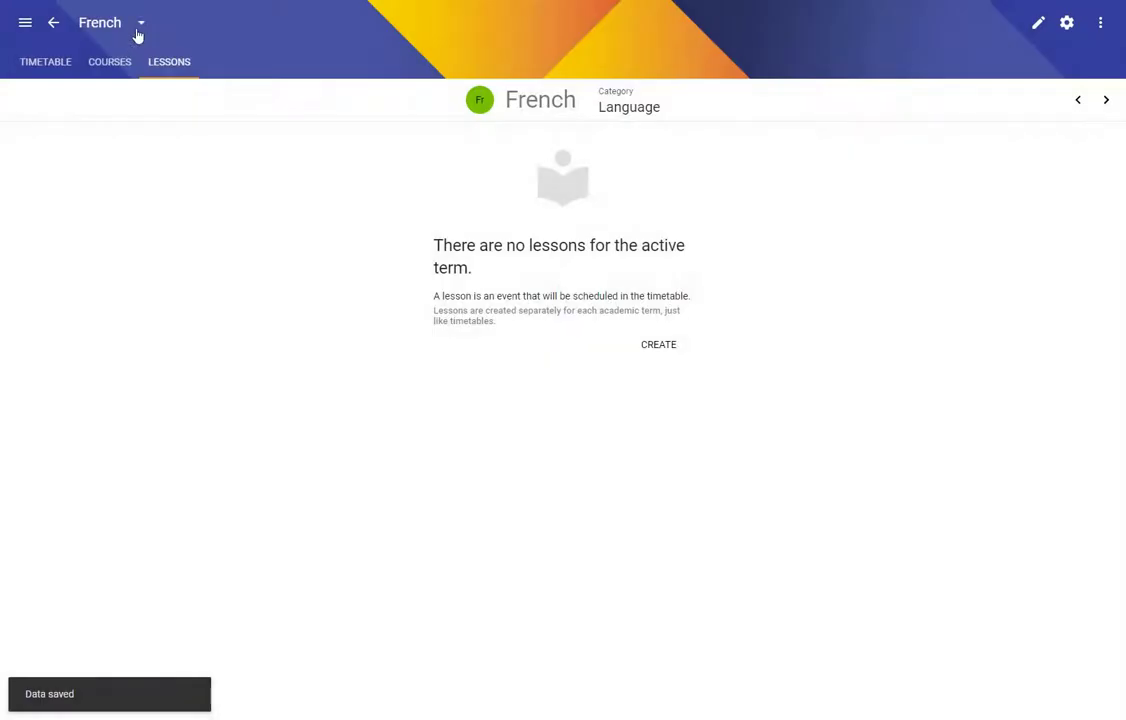
Delete all lessons of the German subject and save the change.
left_click(141, 24)
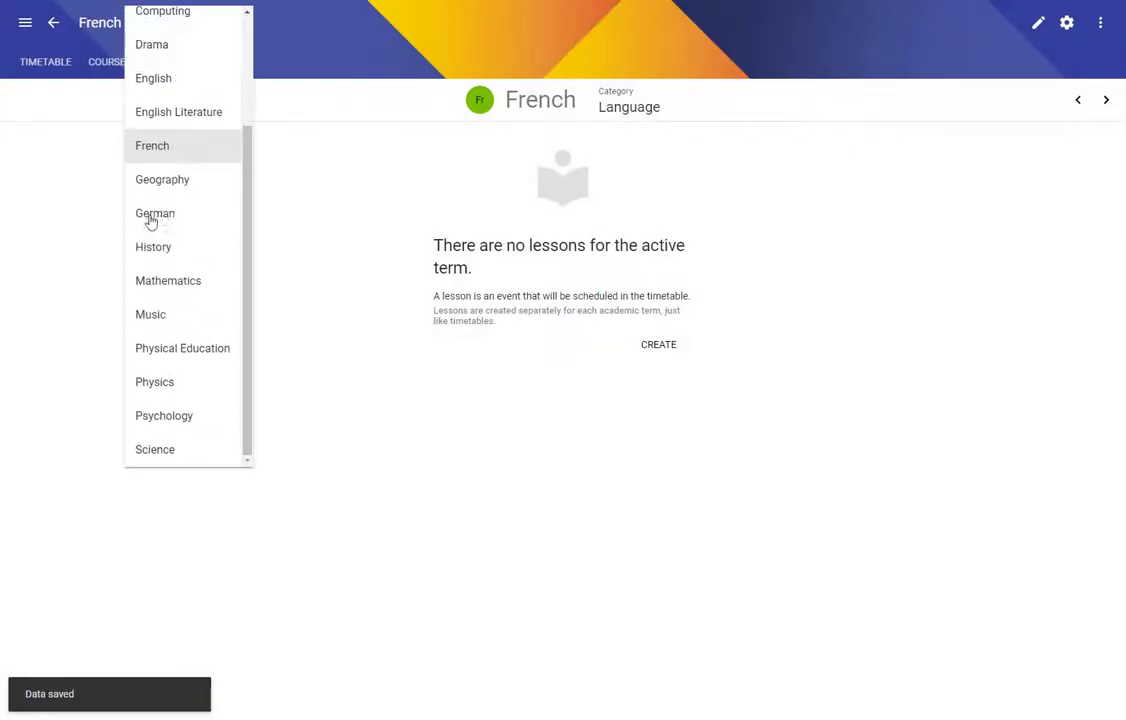
left_click(150, 213)
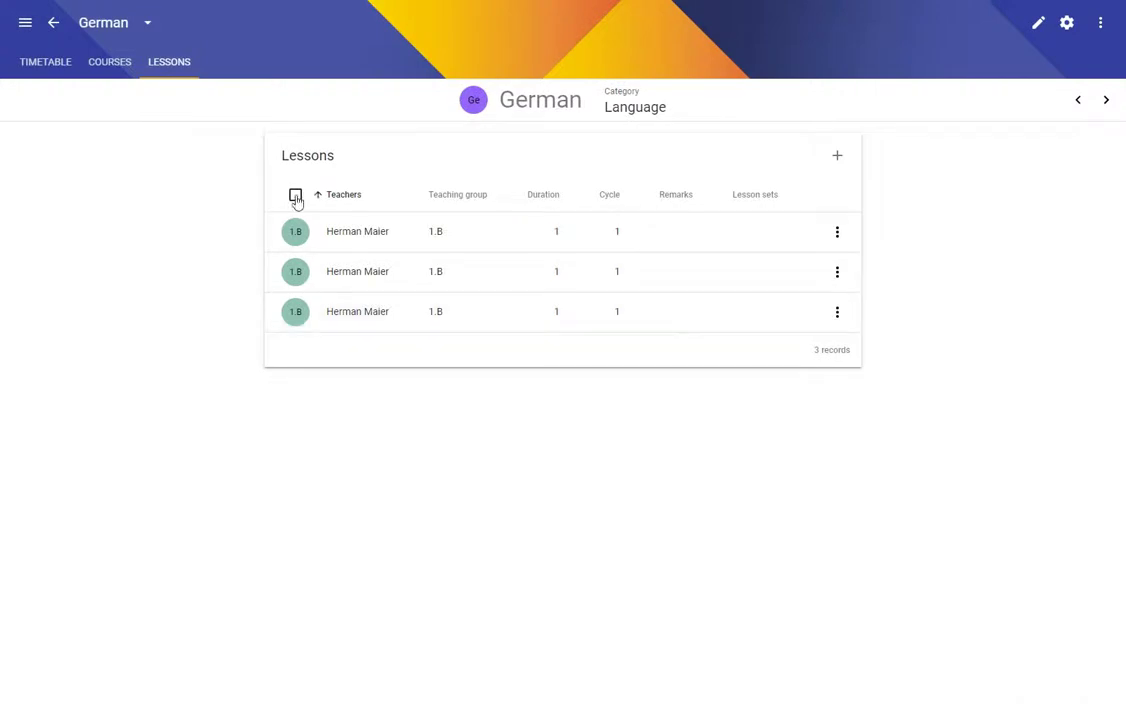
left_click(295, 196)
left_click(835, 157)
left_click(752, 158)
key("ctrl+s")
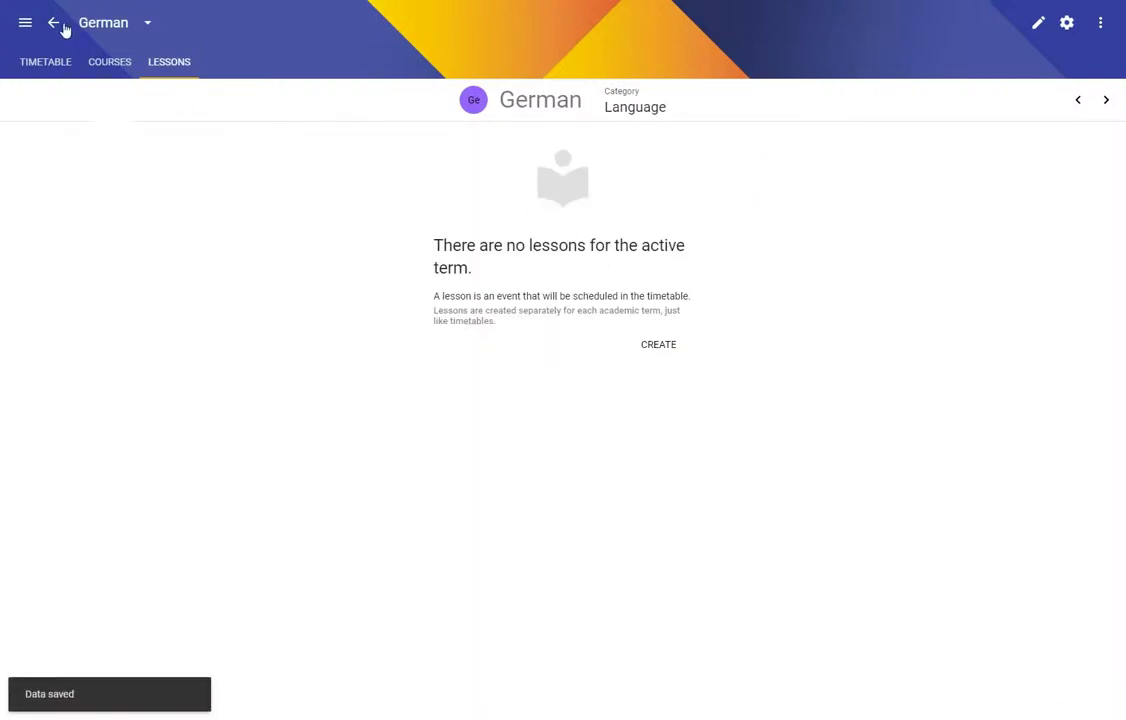
Create a new teacher named Haruki Murakami with the code HU.
left_click(55, 24)
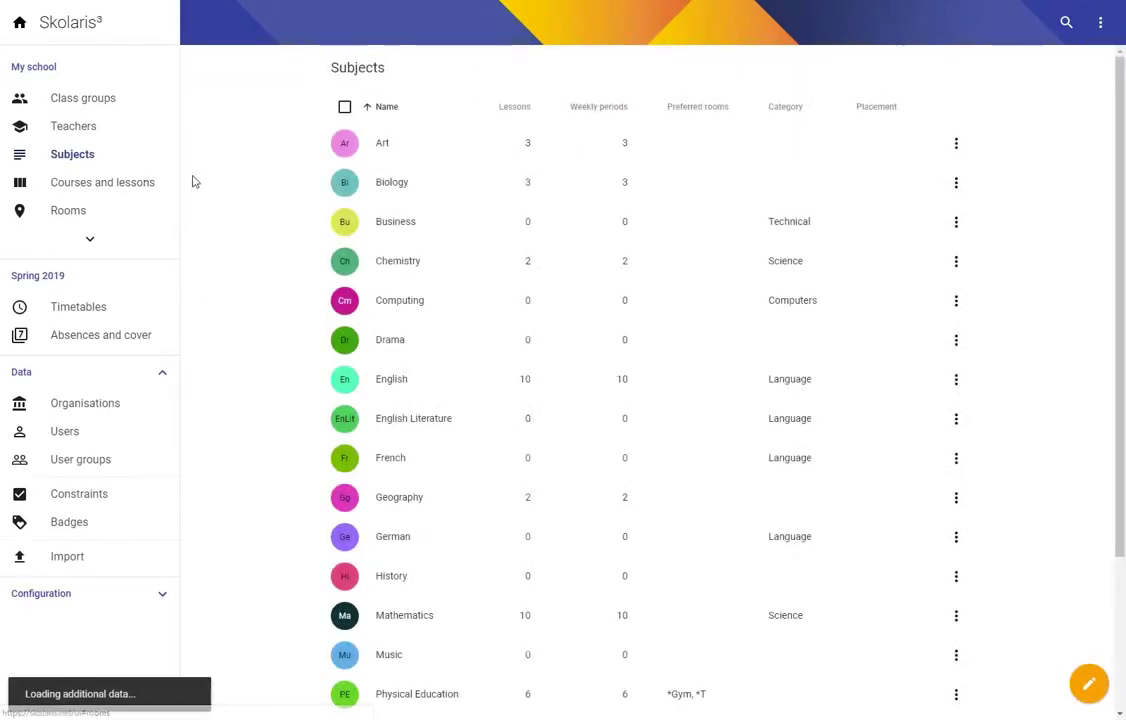
left_click(68, 130)
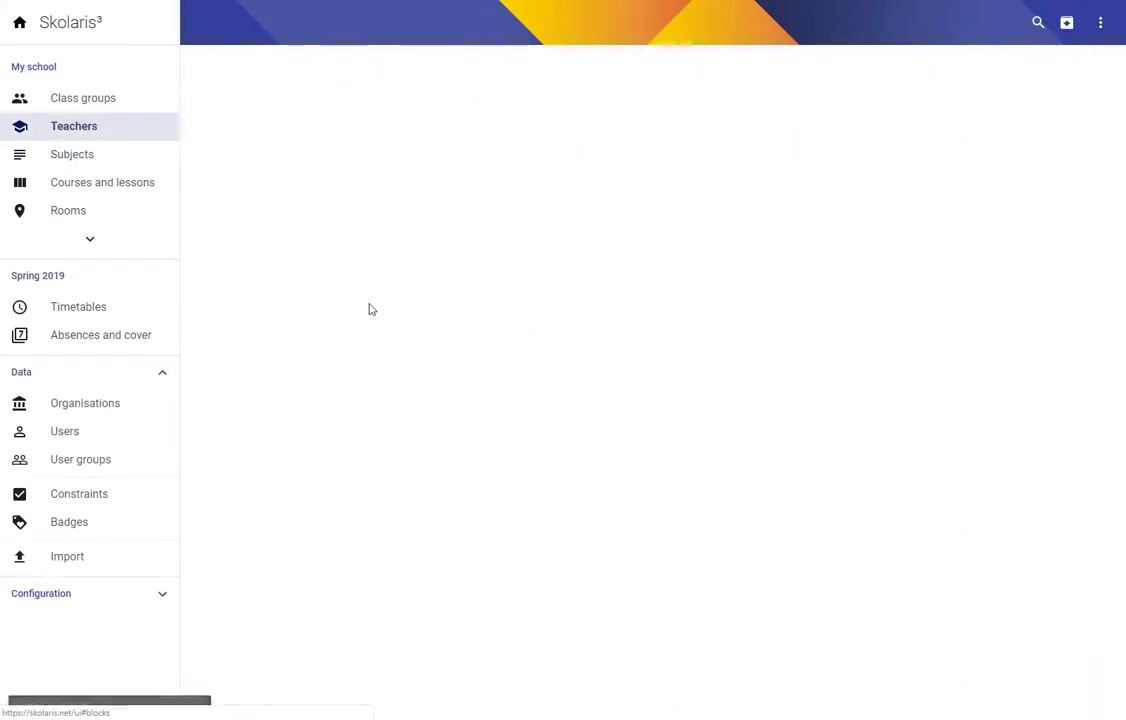
left_click(1088, 683)
type("HM")
key("Tab")
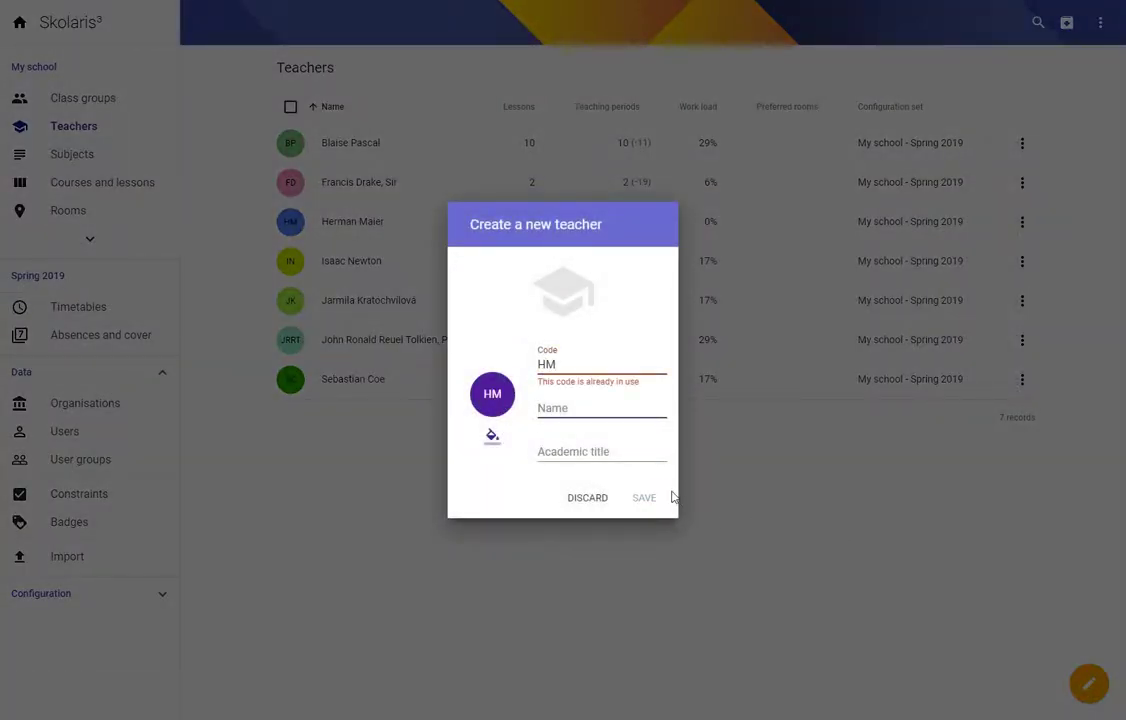
type("Haruki Murakami")
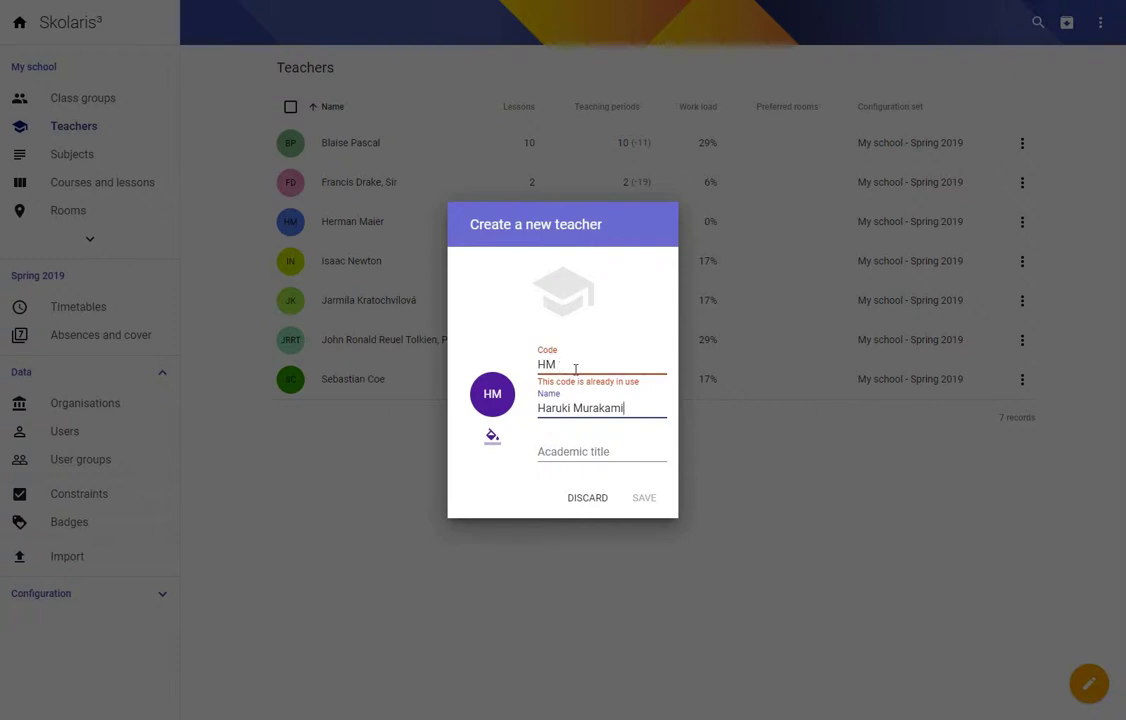
left_click(564, 366)
key("BackSpace")
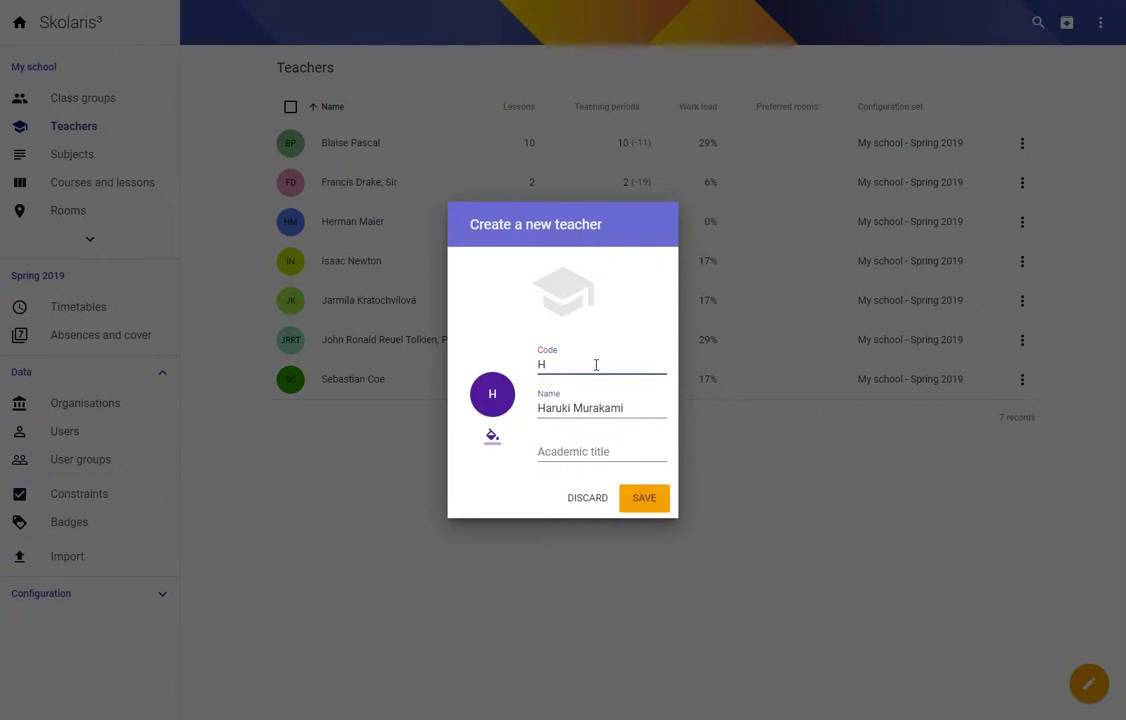
type("U")
key("Return")
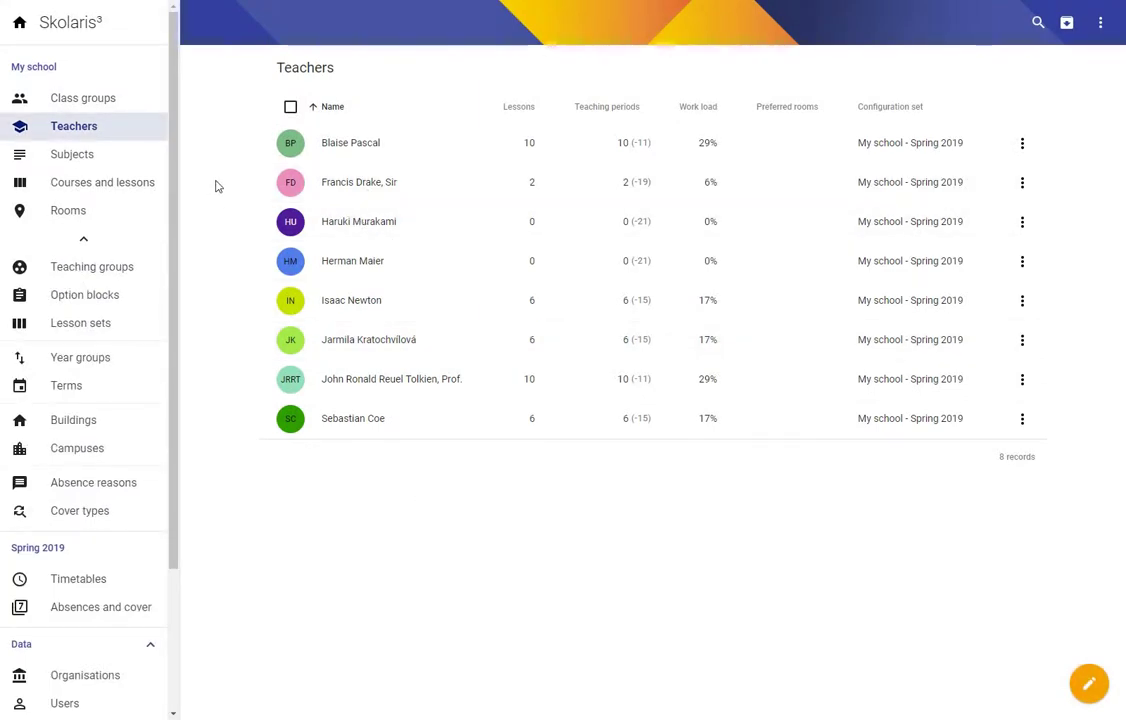
Create a new subject named Japanese with the code JP and dismiss the badge notice.
left_click(68, 155)
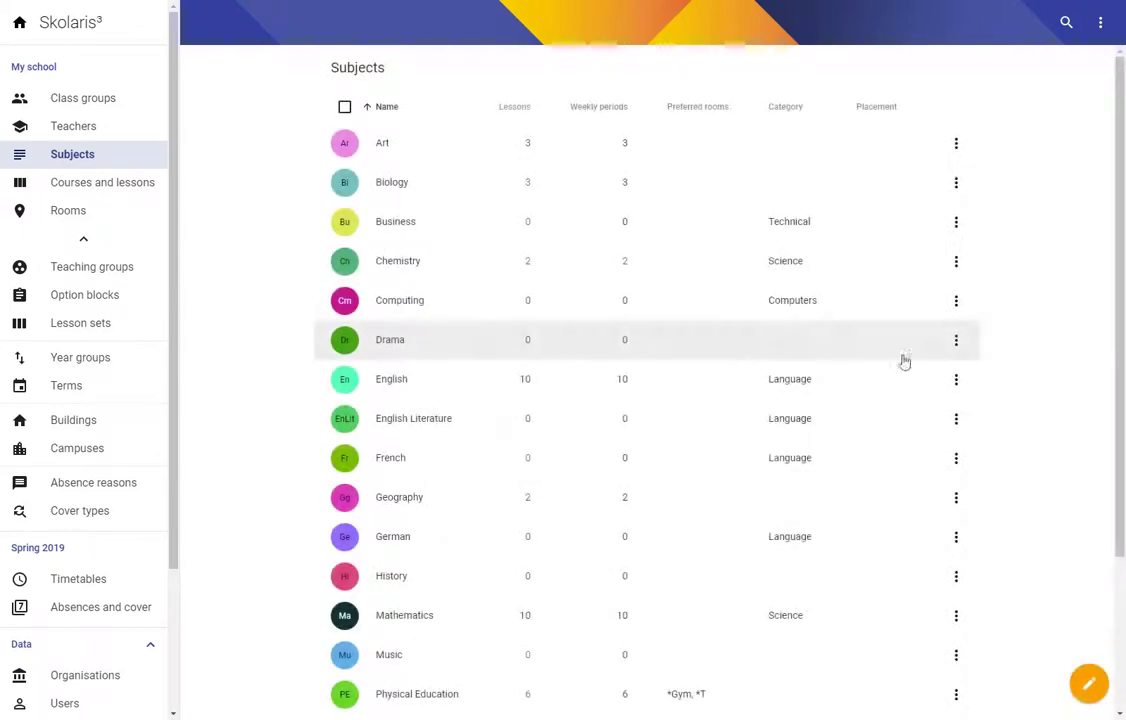
left_click(1089, 682)
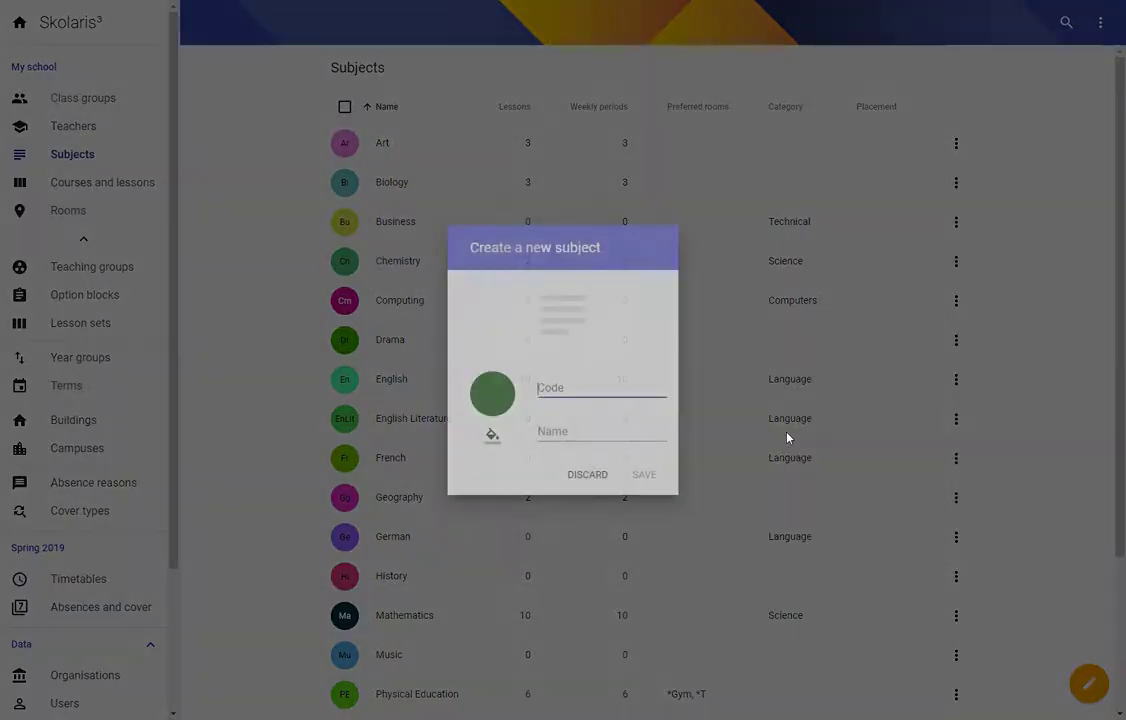
type("J")
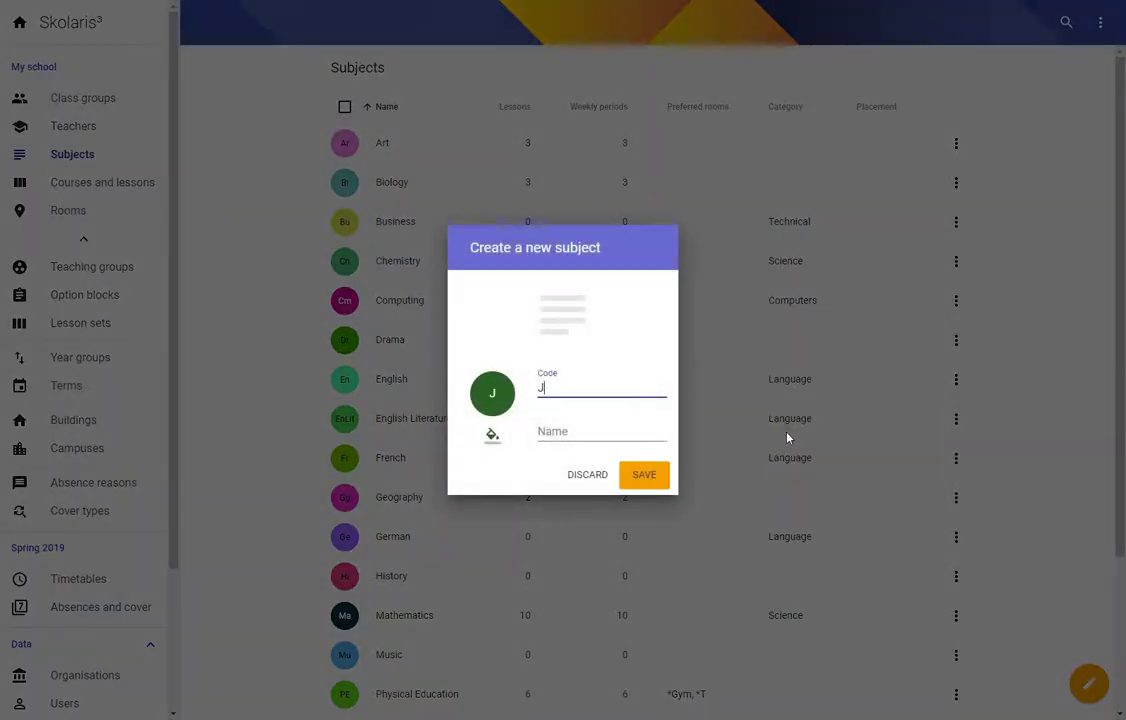
type("P")
key("Tab")
type("Japanese")
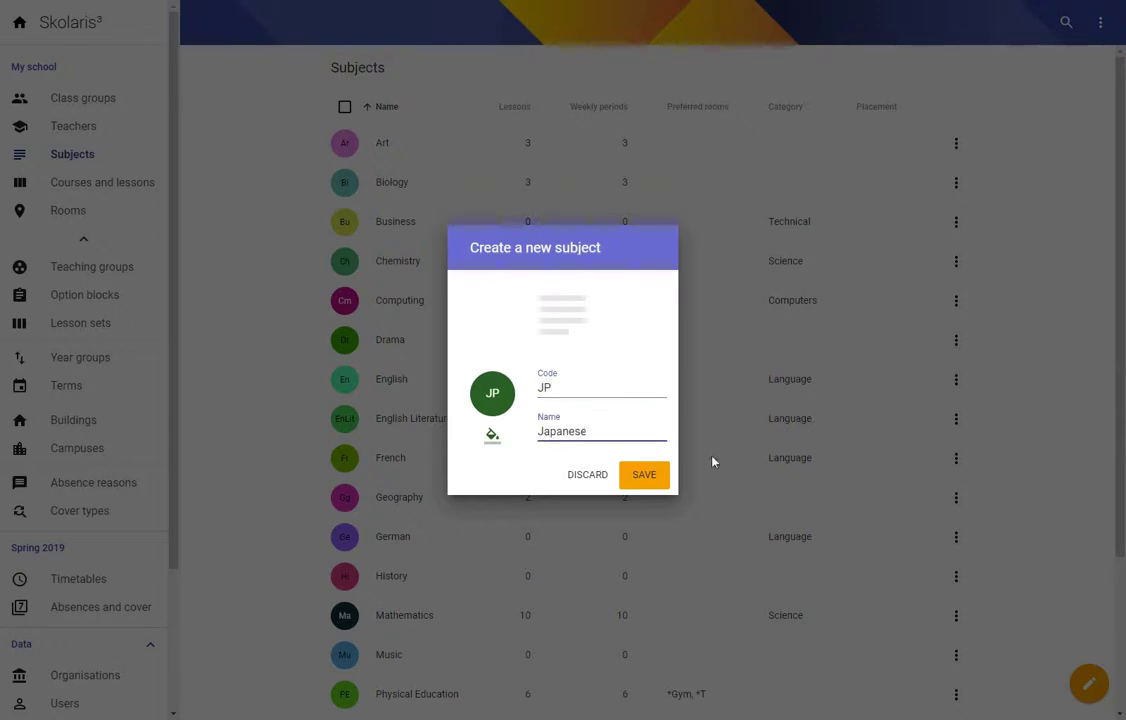
left_click(642, 477)
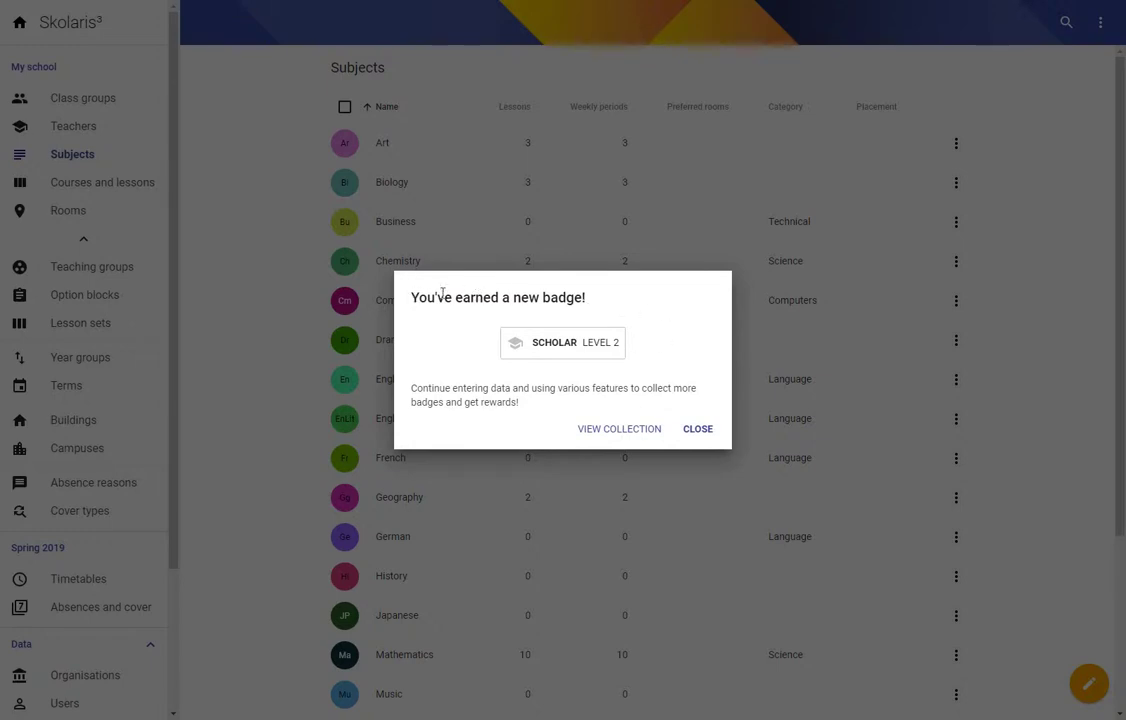
left_click(702, 431)
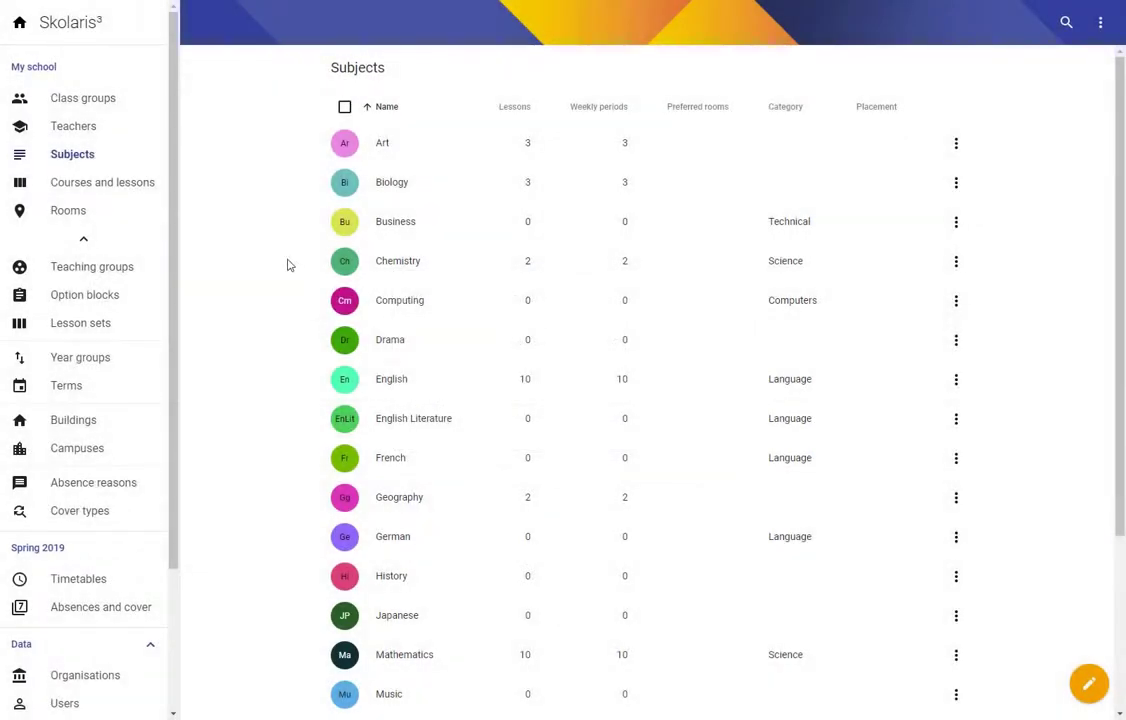
Start a new option block named Year 1 Language and add class groups 1.A and 1.B to it.
left_click(93, 299)
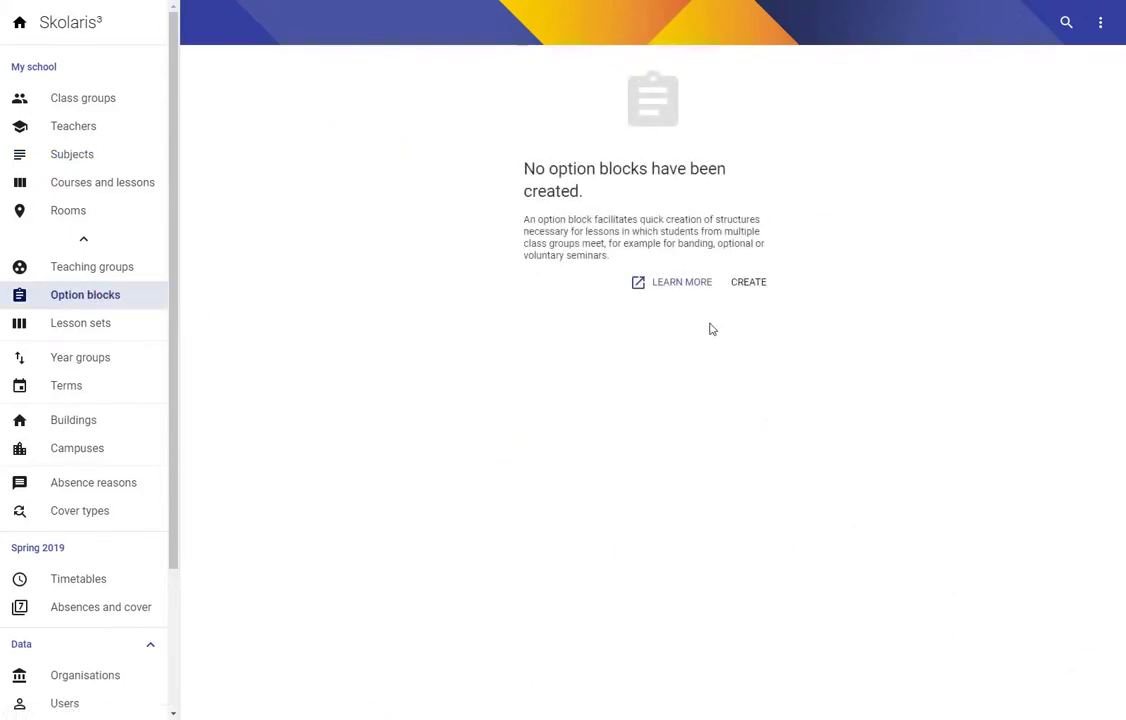
left_click(747, 285)
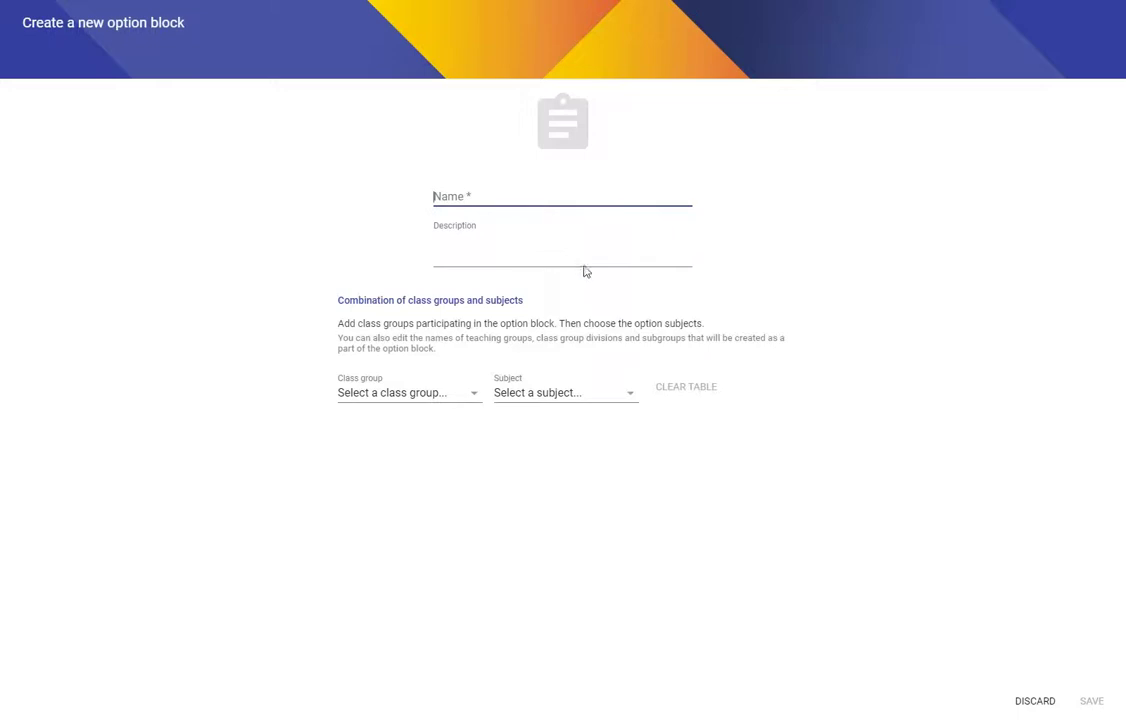
type("Year 1 Language")
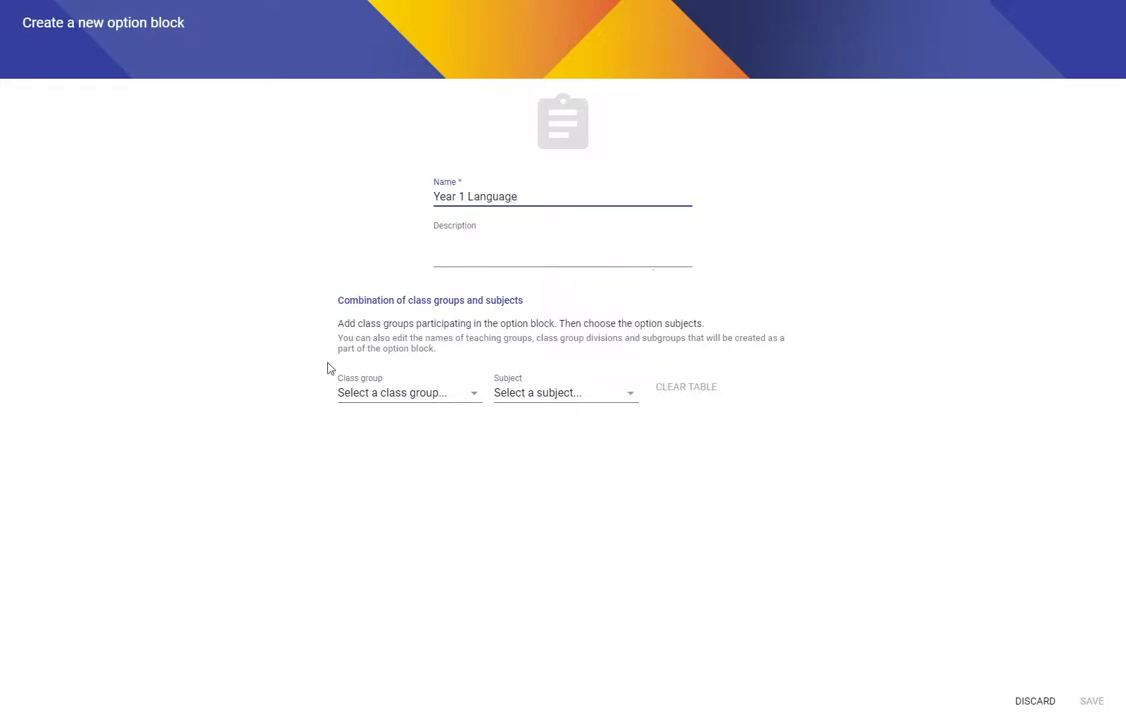
left_click(417, 389)
left_click(395, 427)
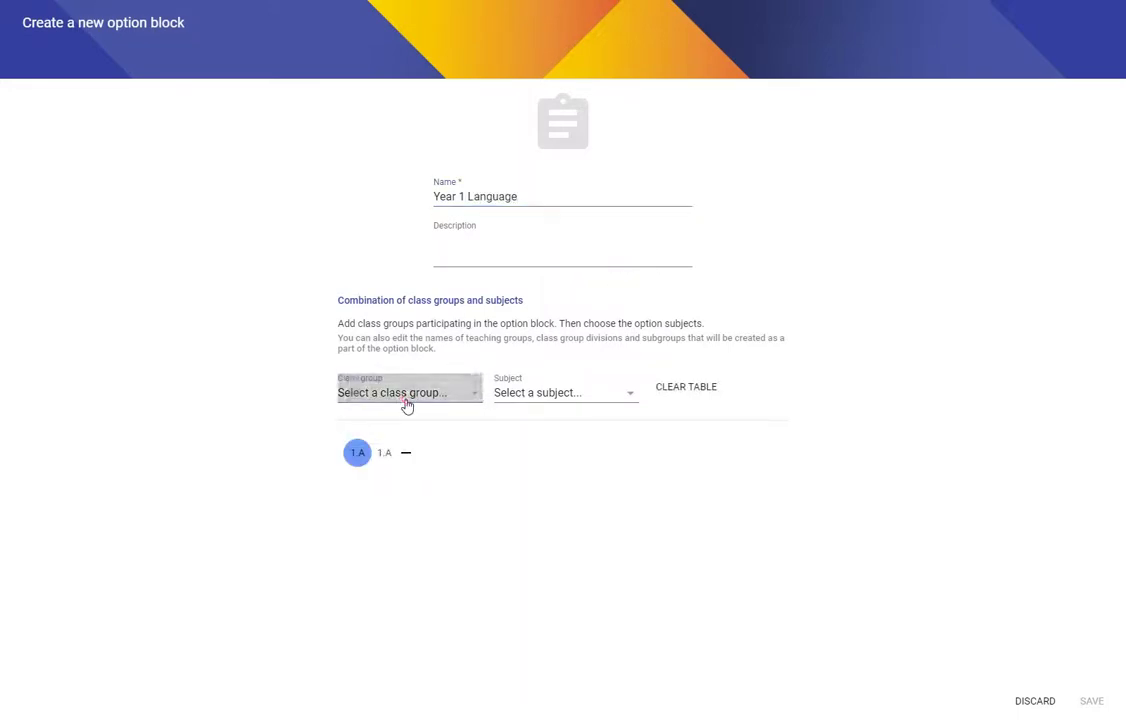
left_click(411, 399)
left_click(395, 425)
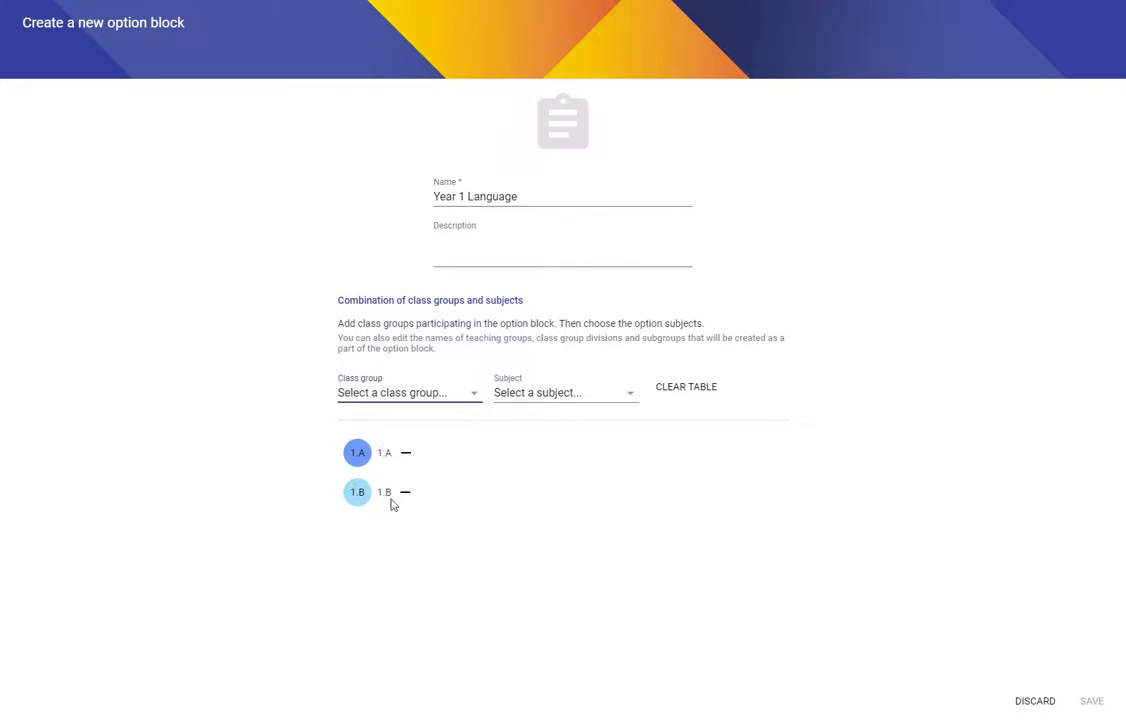
Add French, German and Japanese as the option subjects, save the option block and dismiss the badge notice.
left_click(575, 391)
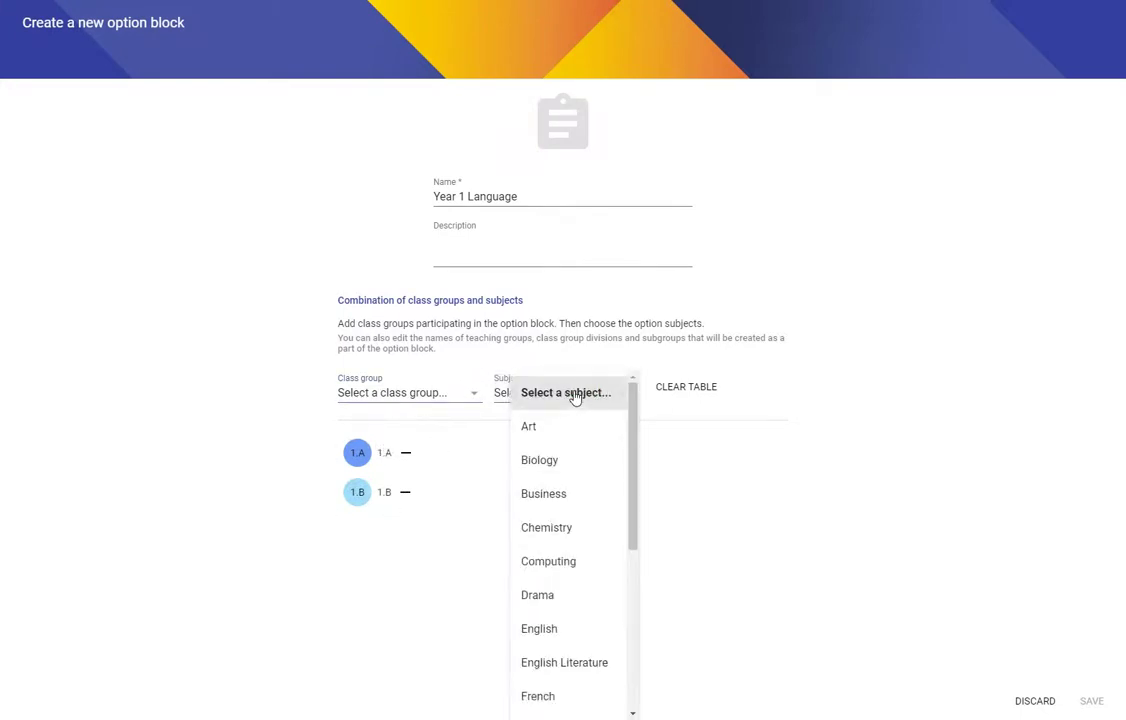
scroll(558, 503, "down", 3)
left_click(548, 489)
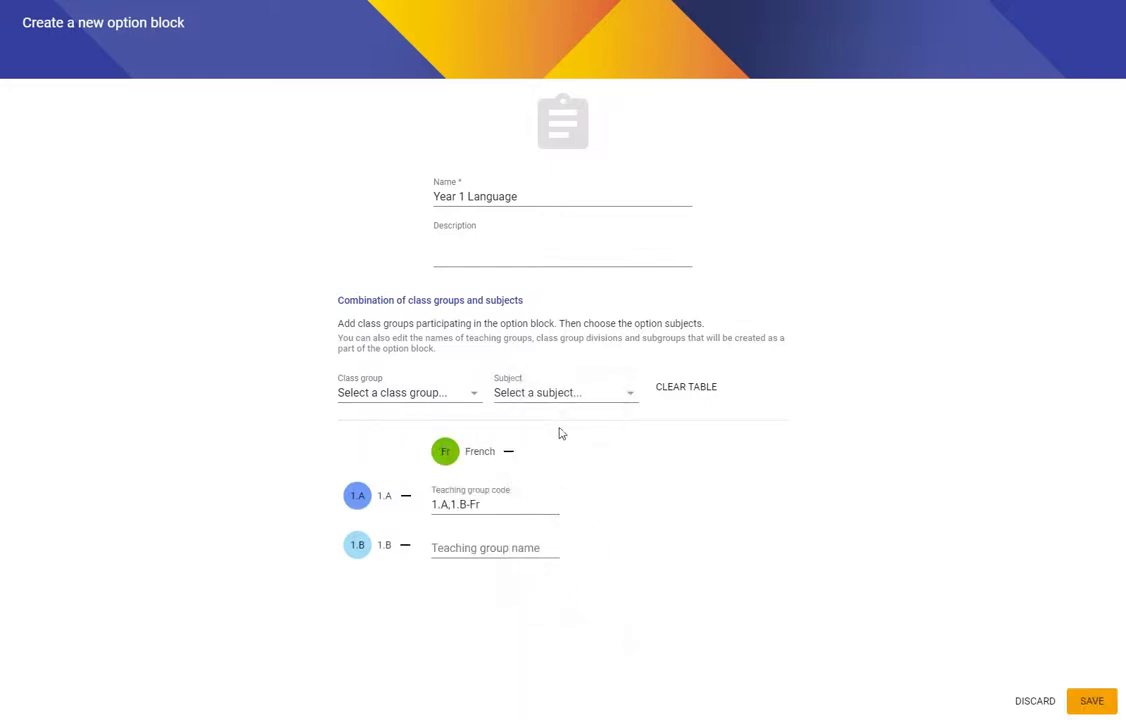
left_click(565, 391)
scroll(566, 532, "down", 3)
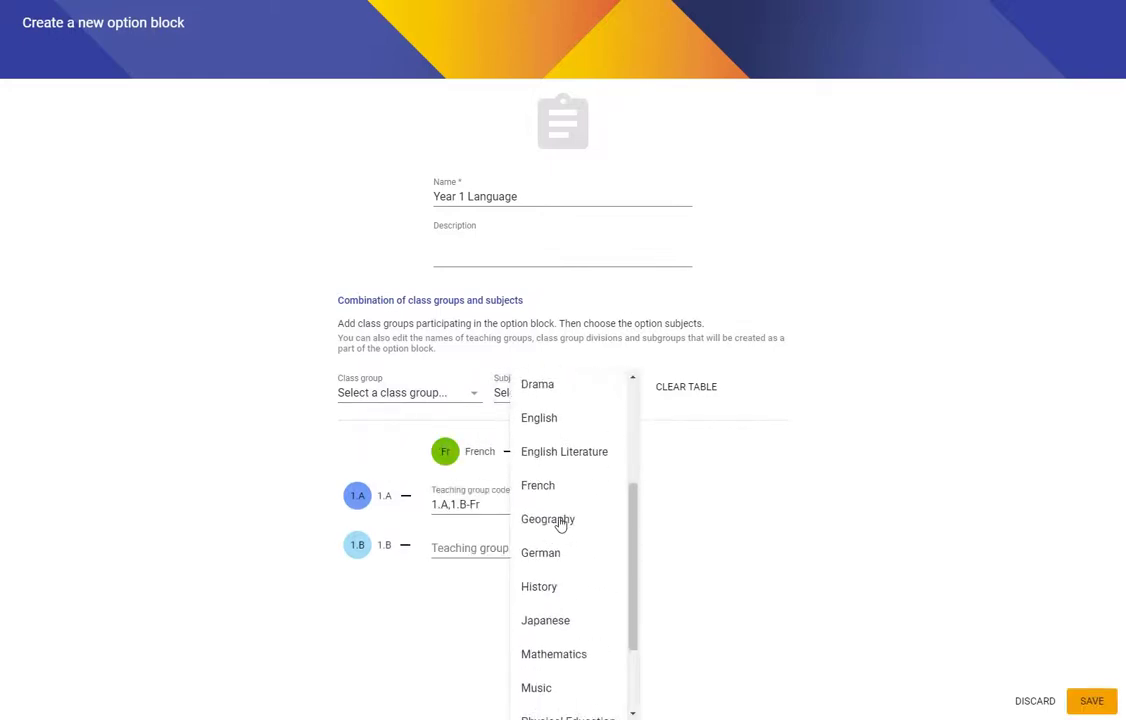
left_click(558, 555)
left_click(595, 393)
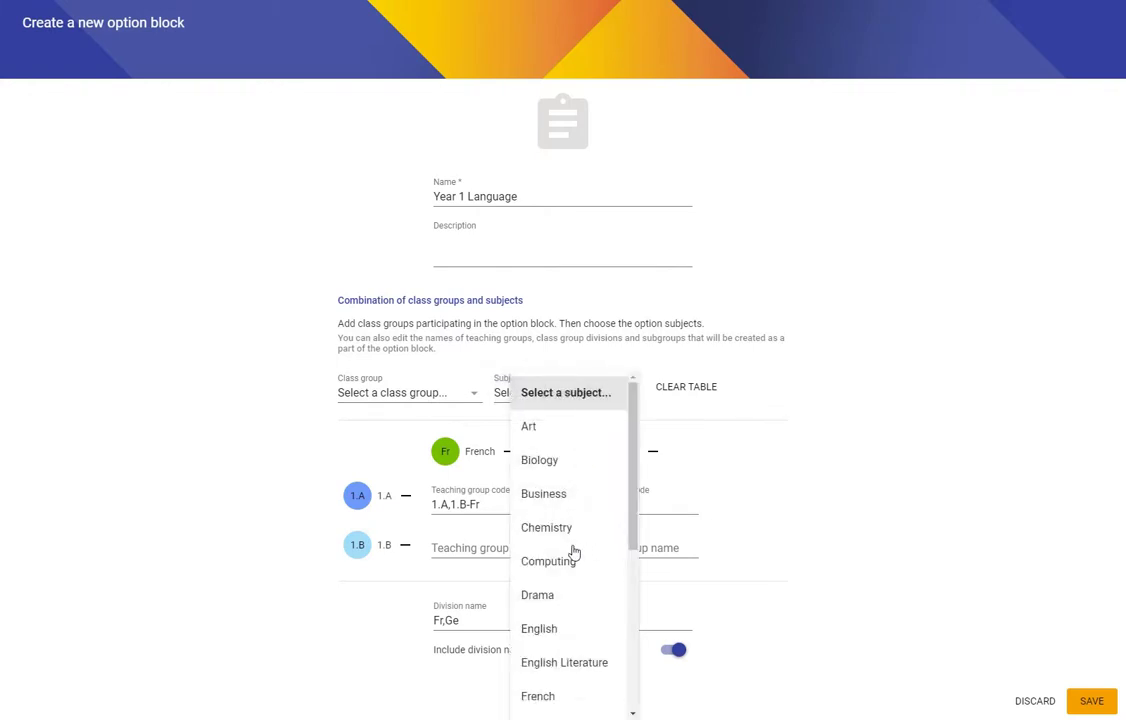
scroll(572, 545, "down", 5)
left_click(553, 498)
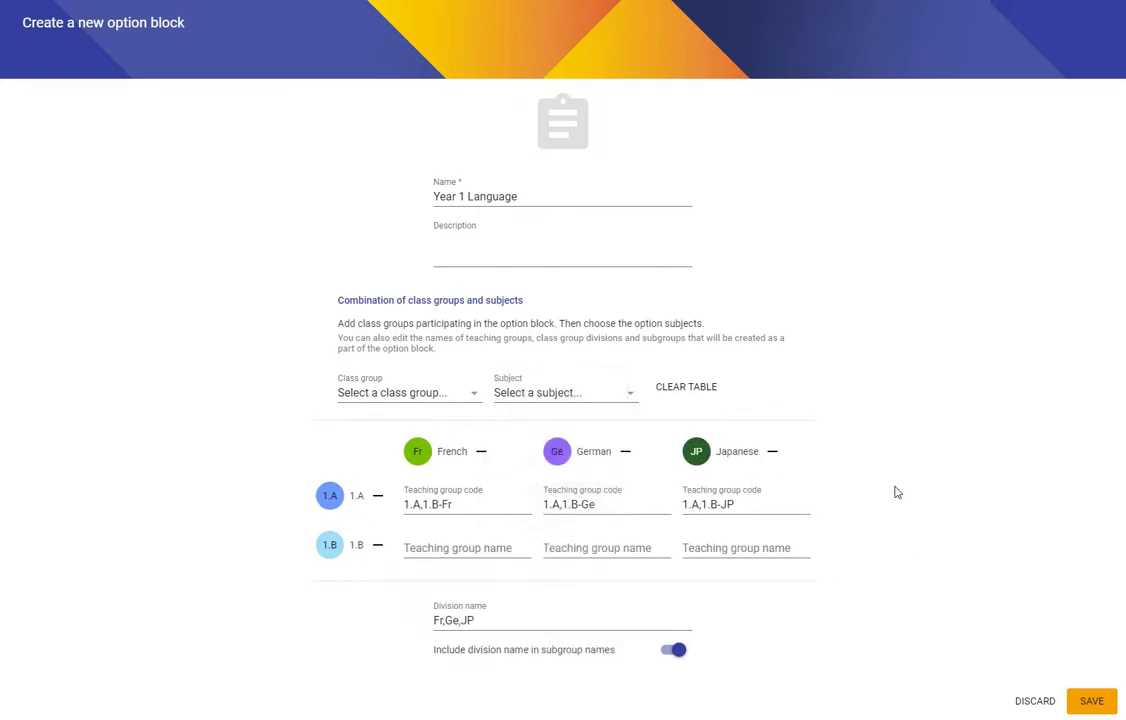
left_click(1092, 702)
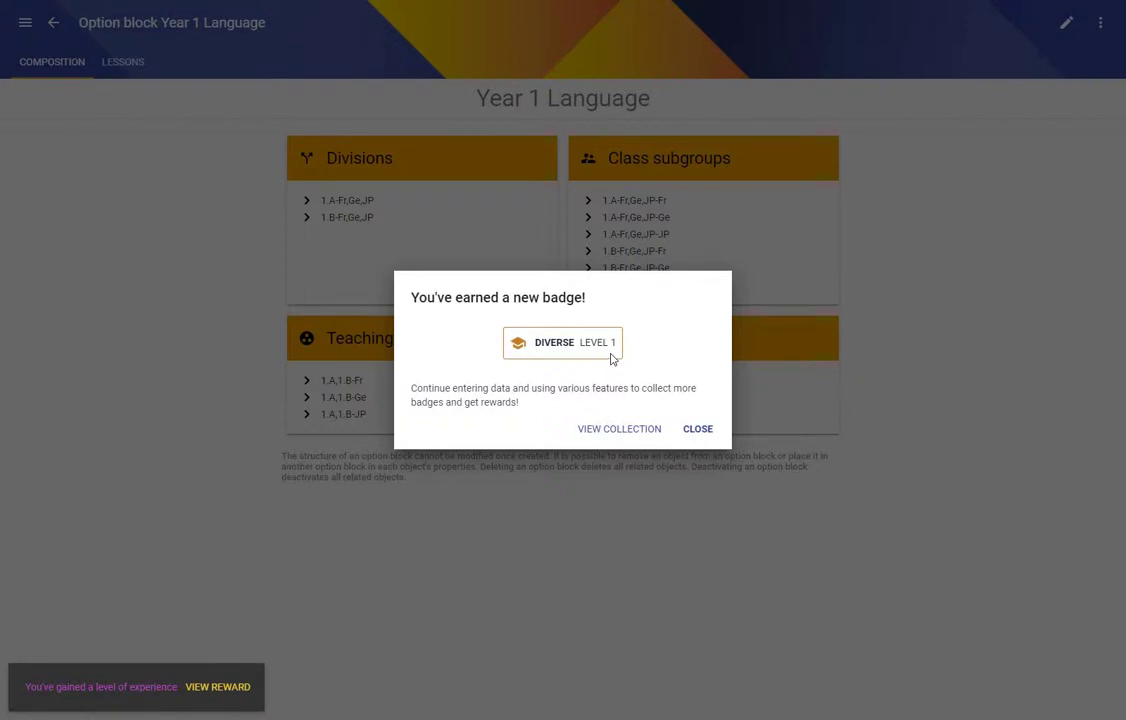
left_click(698, 430)
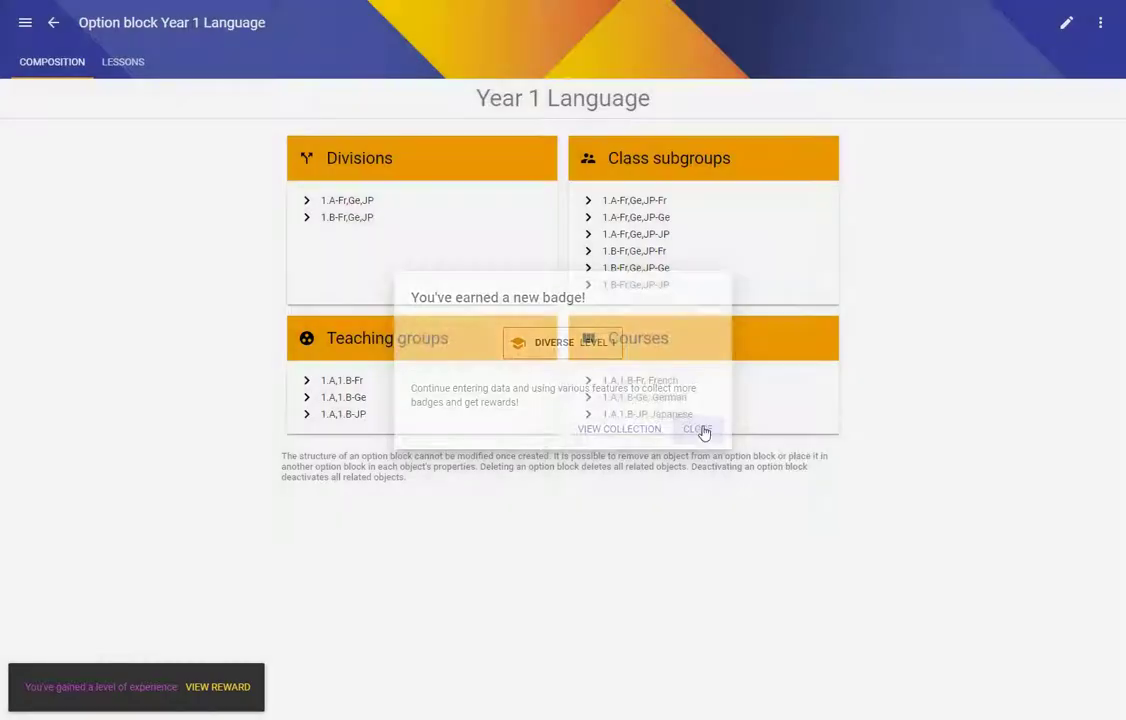
Create a French lesson for the Year 1 Language option block with 3 instances per week and Blaise Pascal as teacher.
left_click(128, 63)
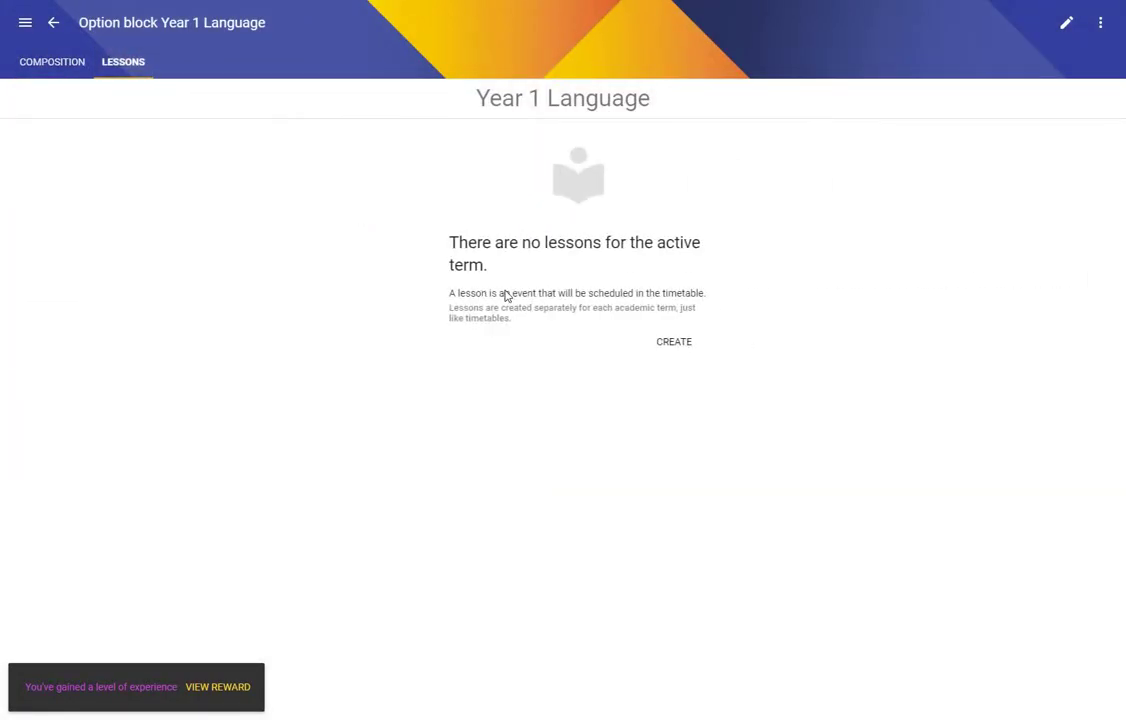
left_click(655, 345)
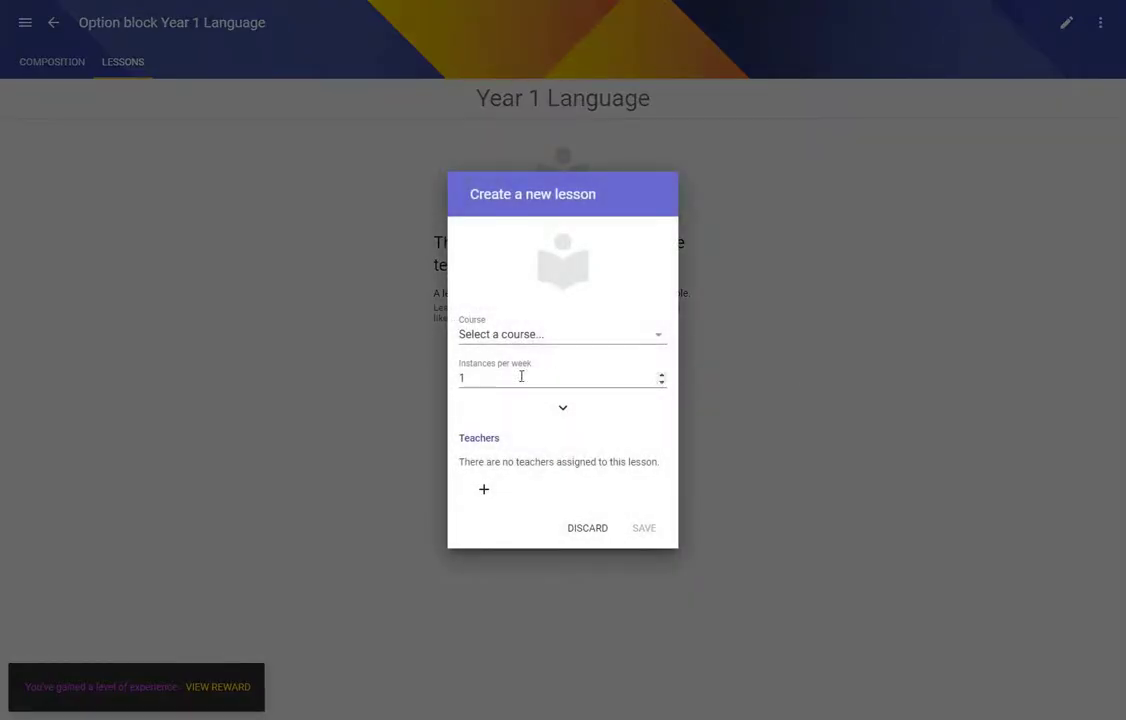
left_click(591, 336)
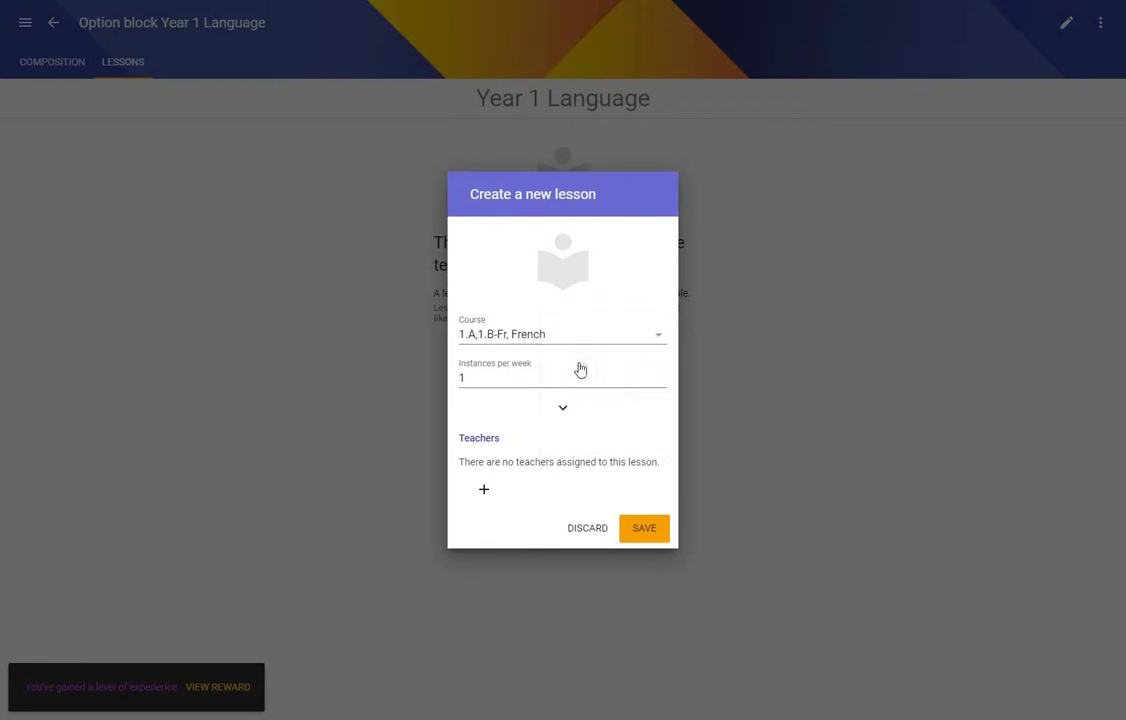
double_click(481, 380)
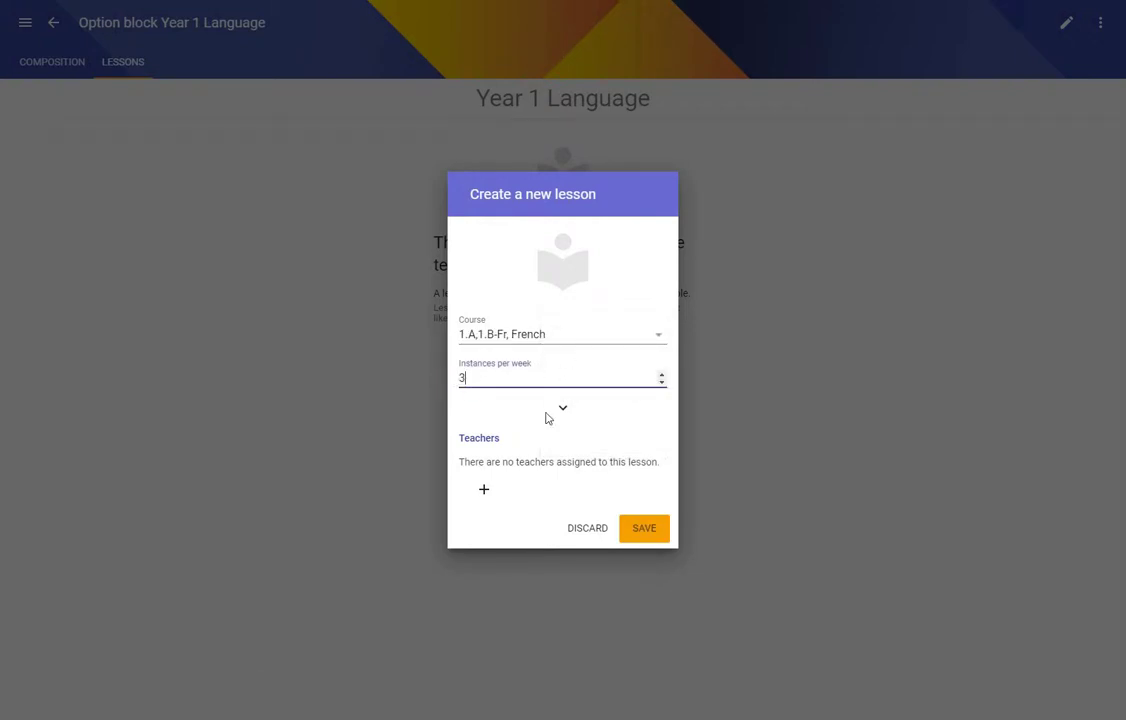
left_click(484, 489)
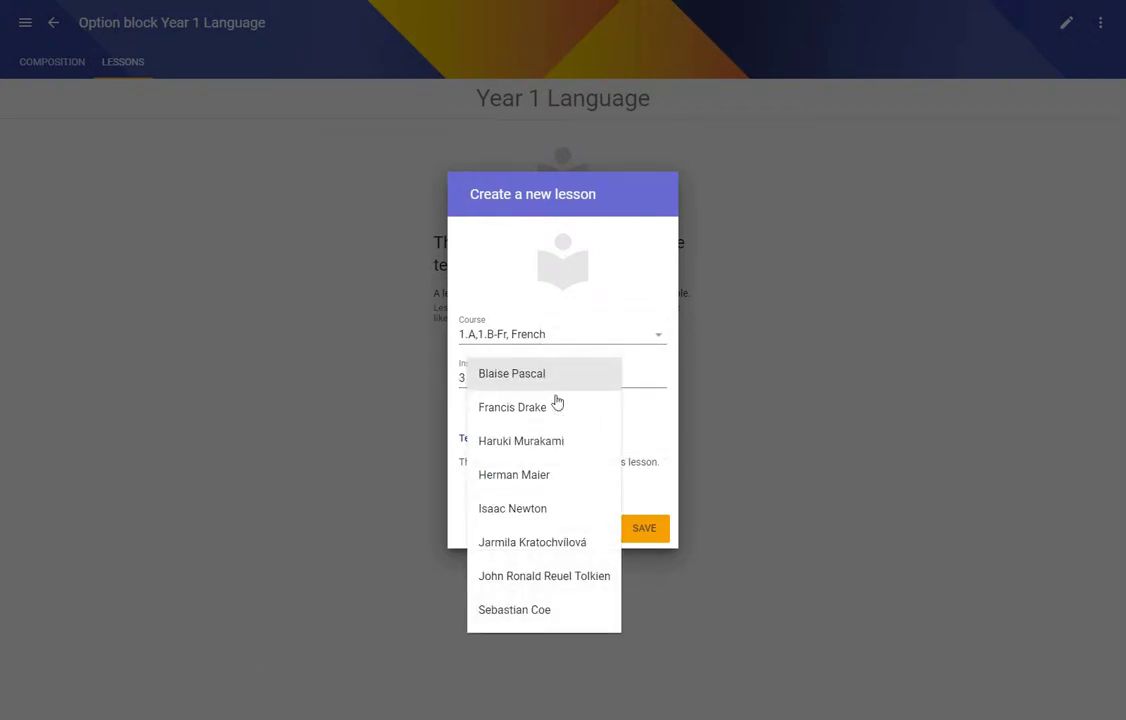
left_click(505, 376)
key("Return")
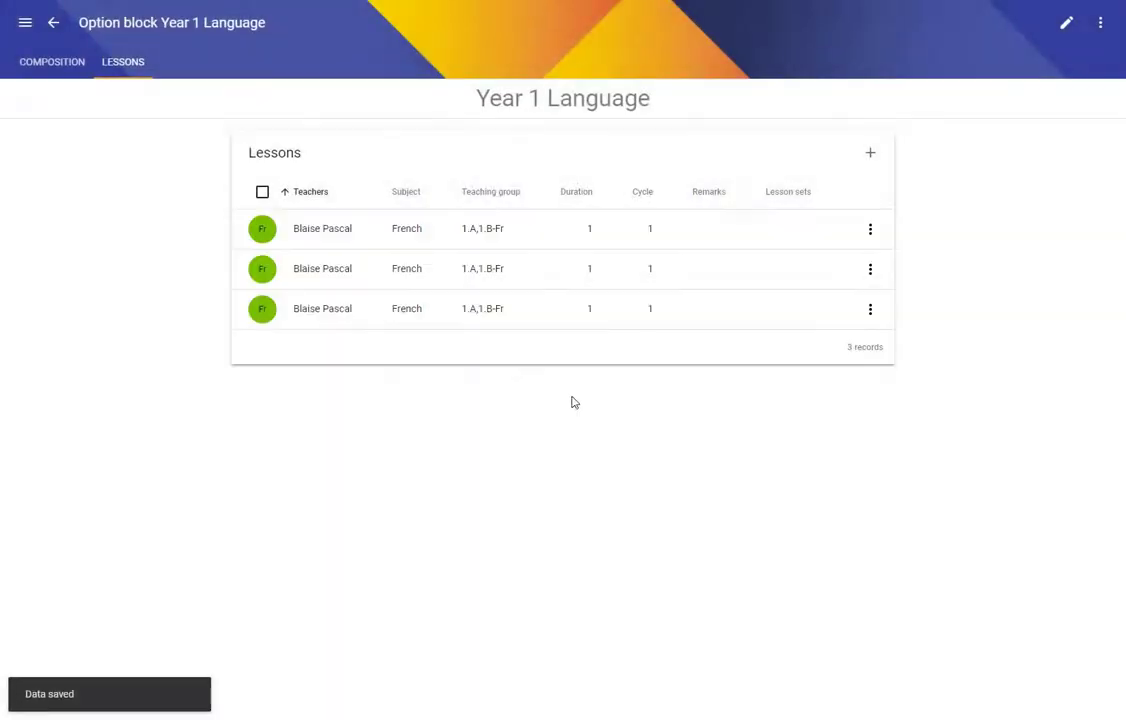
left_click(866, 153)
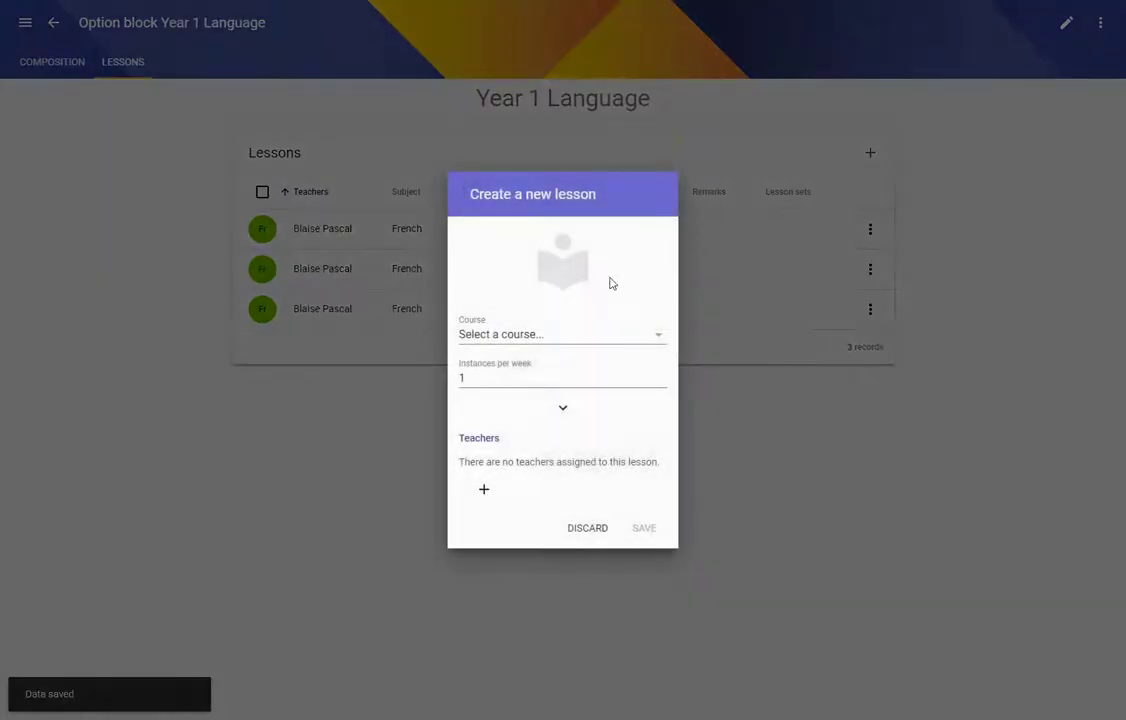
left_click(558, 337)
left_click(612, 401)
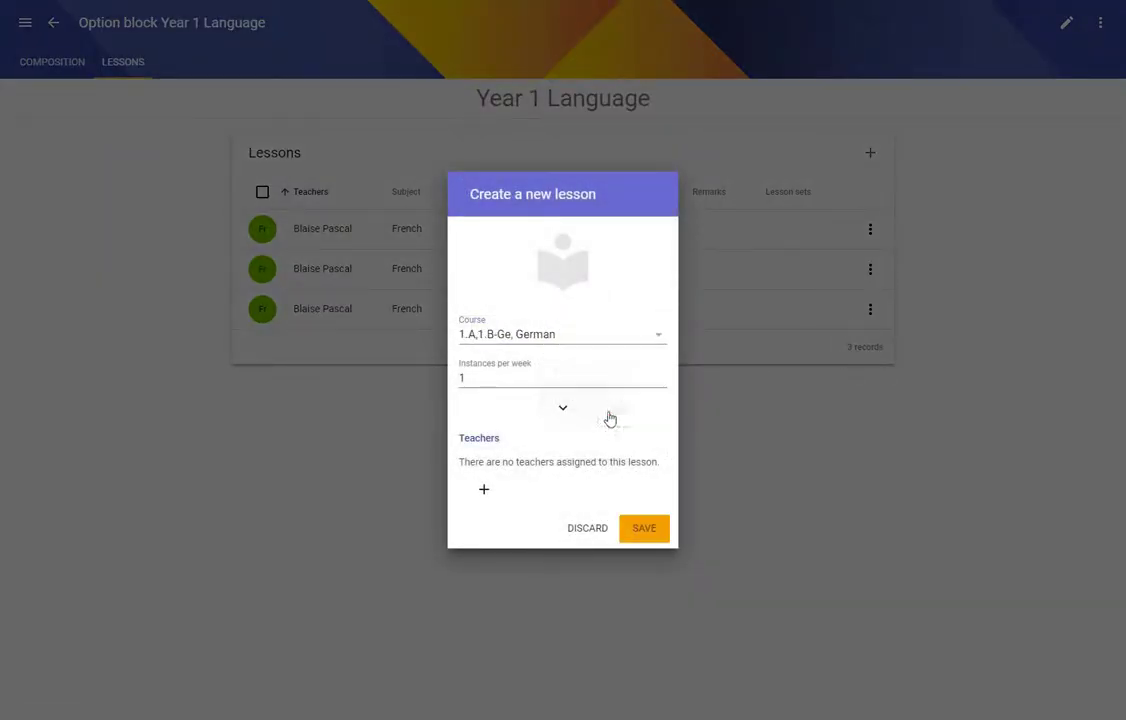
double_click(510, 389)
type("3")
left_click(484, 490)
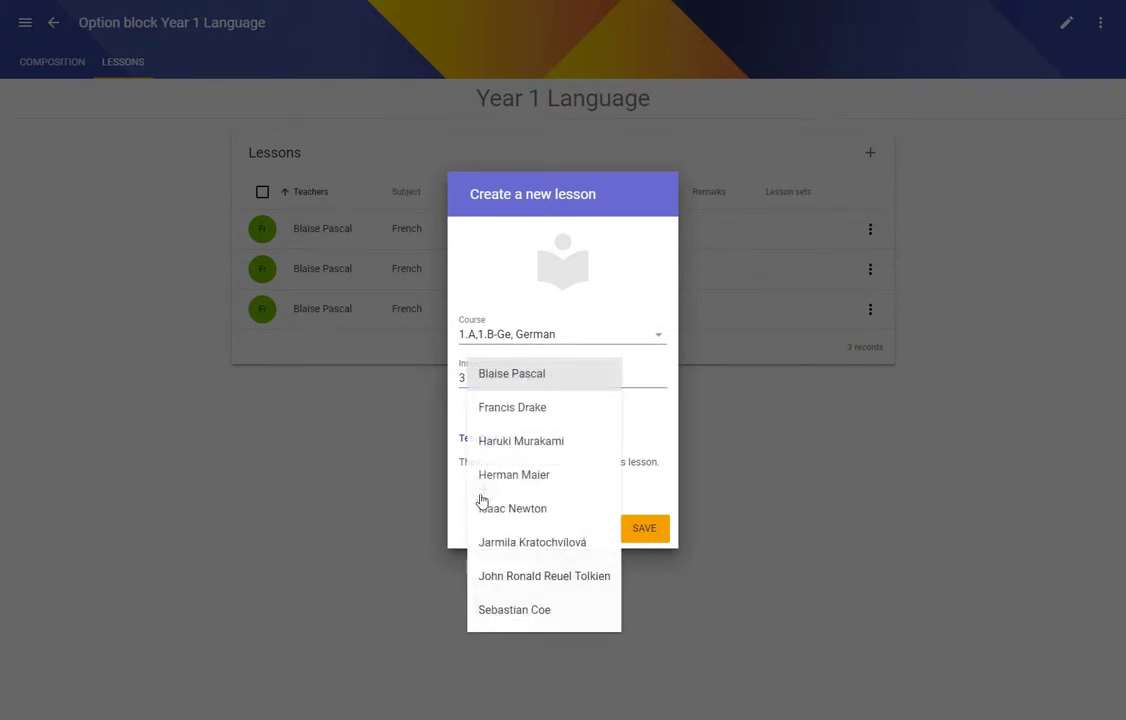
left_click(537, 472)
left_click(643, 545)
Add a Japanese lesson to the option block with 3 instances per week and Haruki Murakami as teacher.
left_click(874, 152)
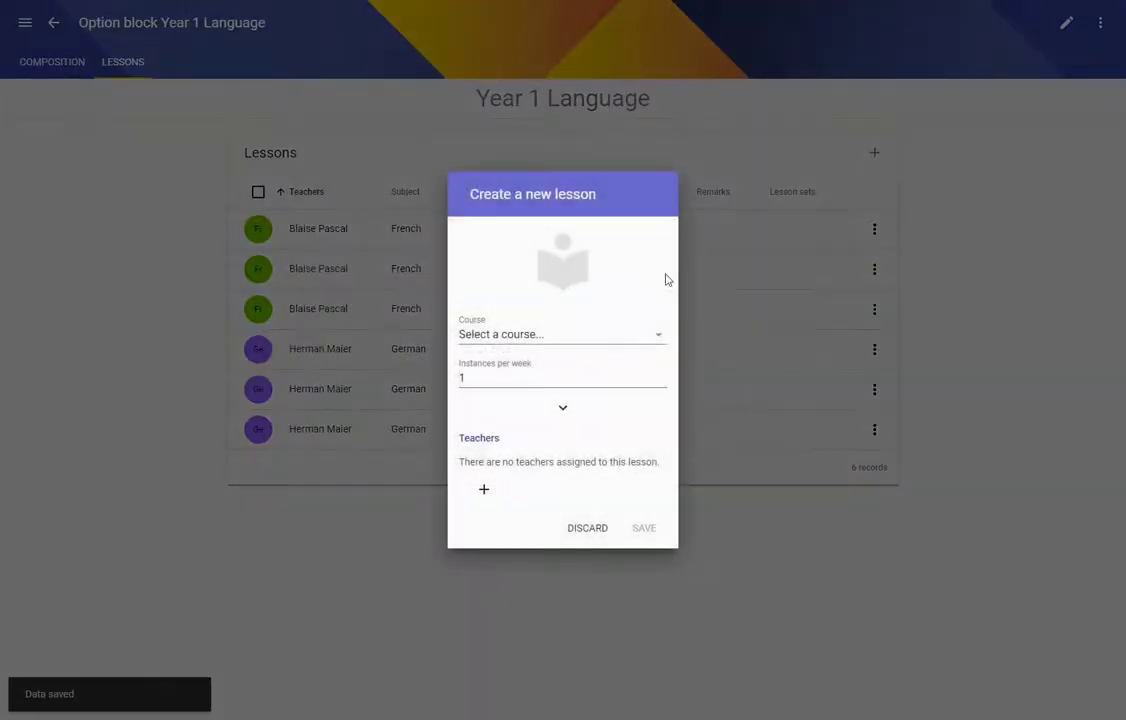
left_click(568, 346)
left_click(590, 435)
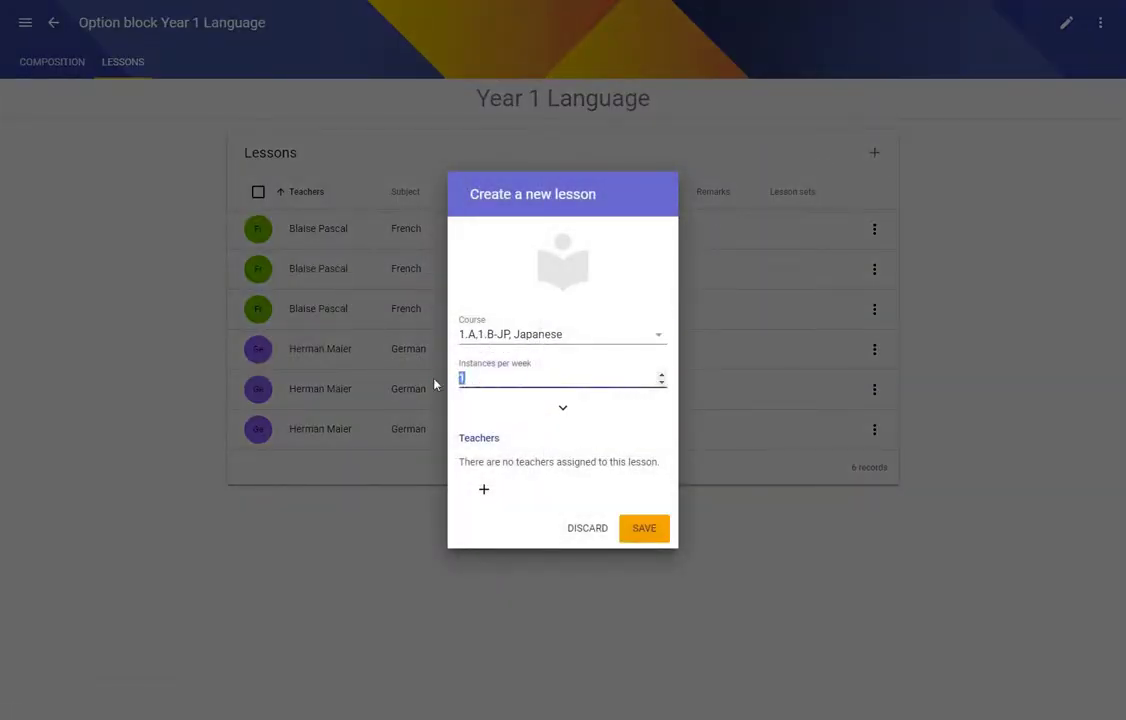
left_click(486, 492)
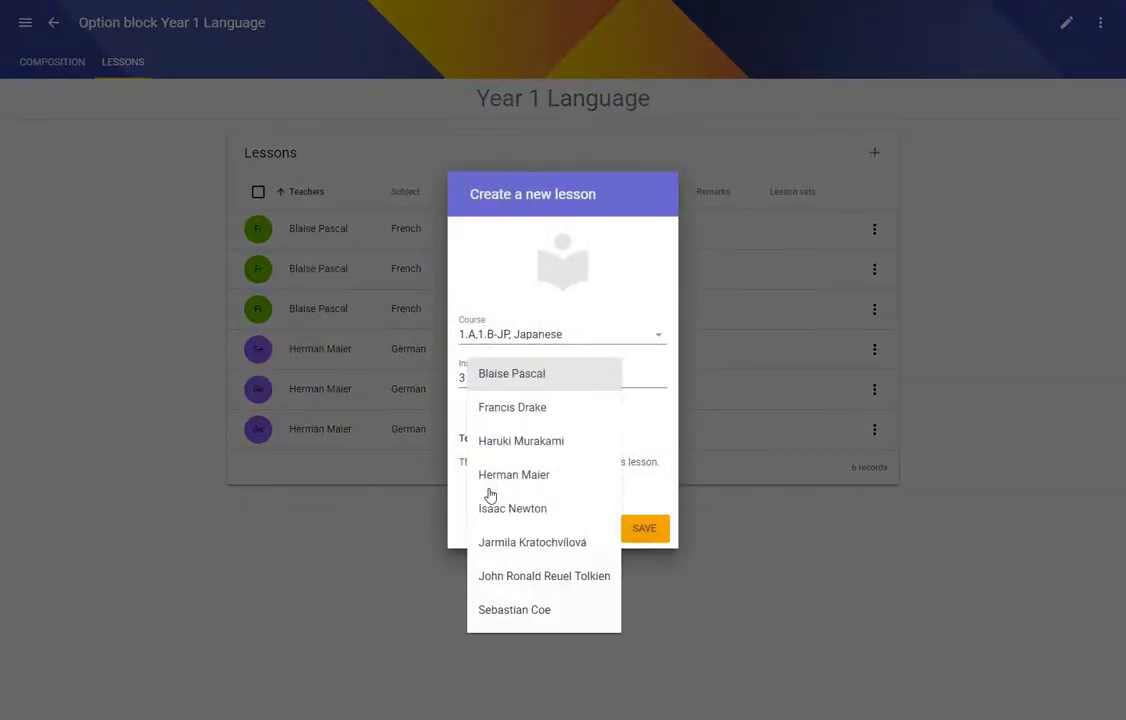
left_click(527, 443)
left_click(645, 547)
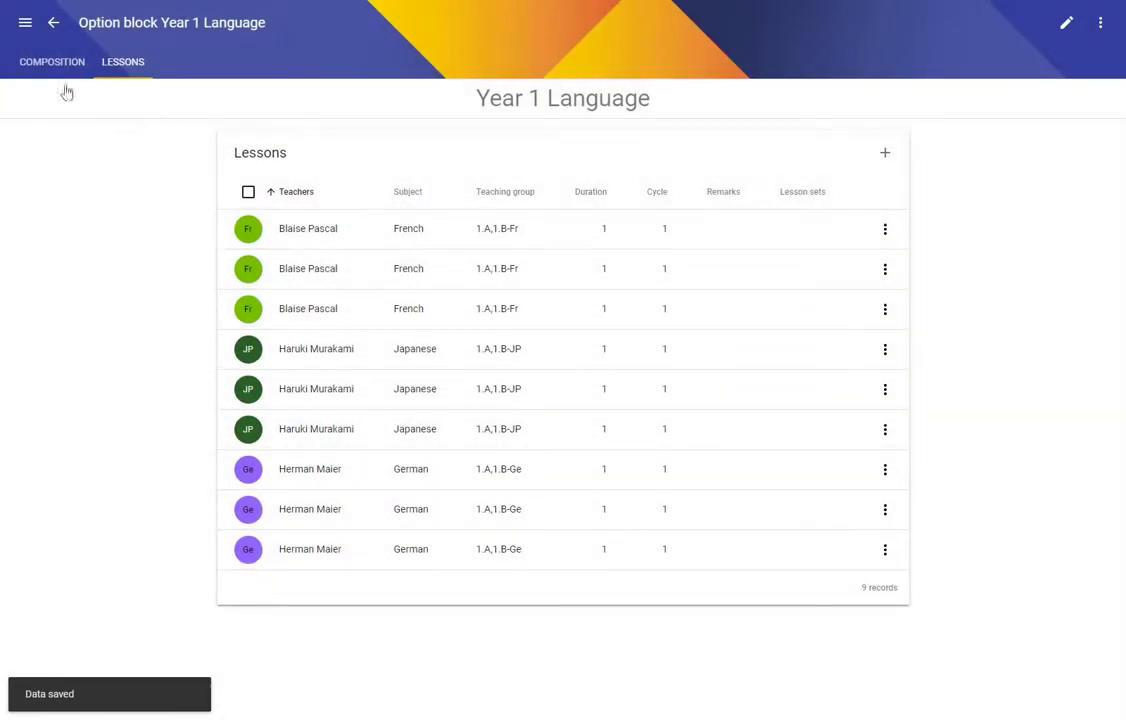
Leave the option block, go to the timetables and optimise New timetable to schedule the language lessons.
left_click(54, 24)
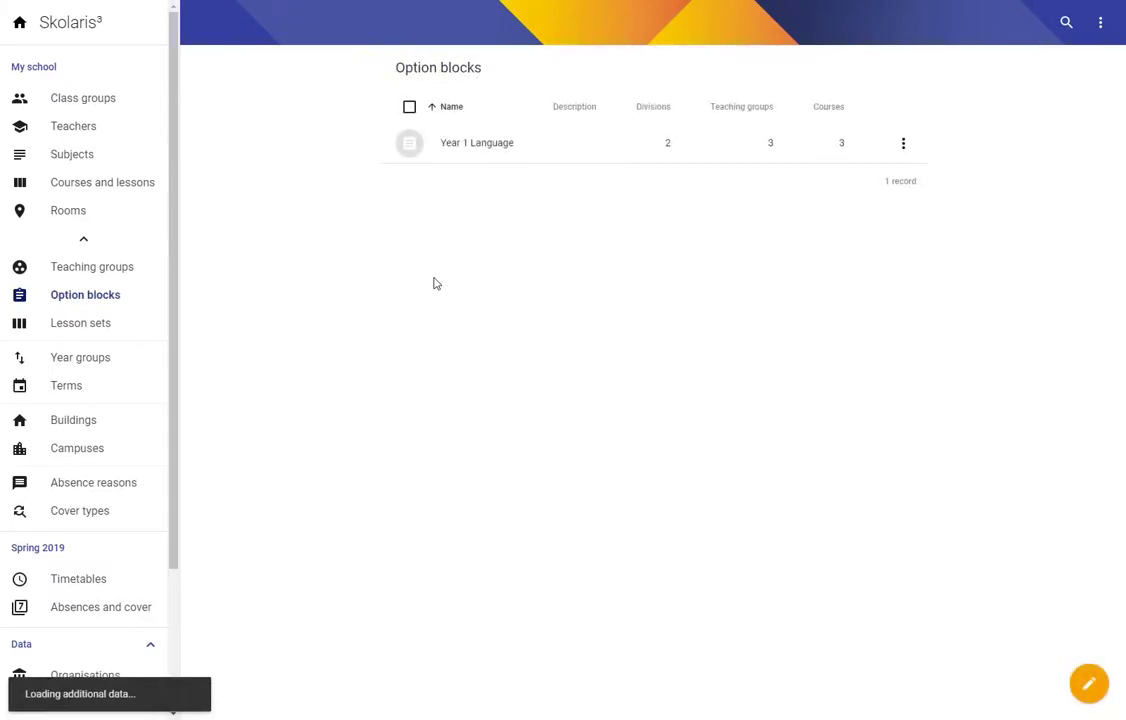
left_click(65, 579)
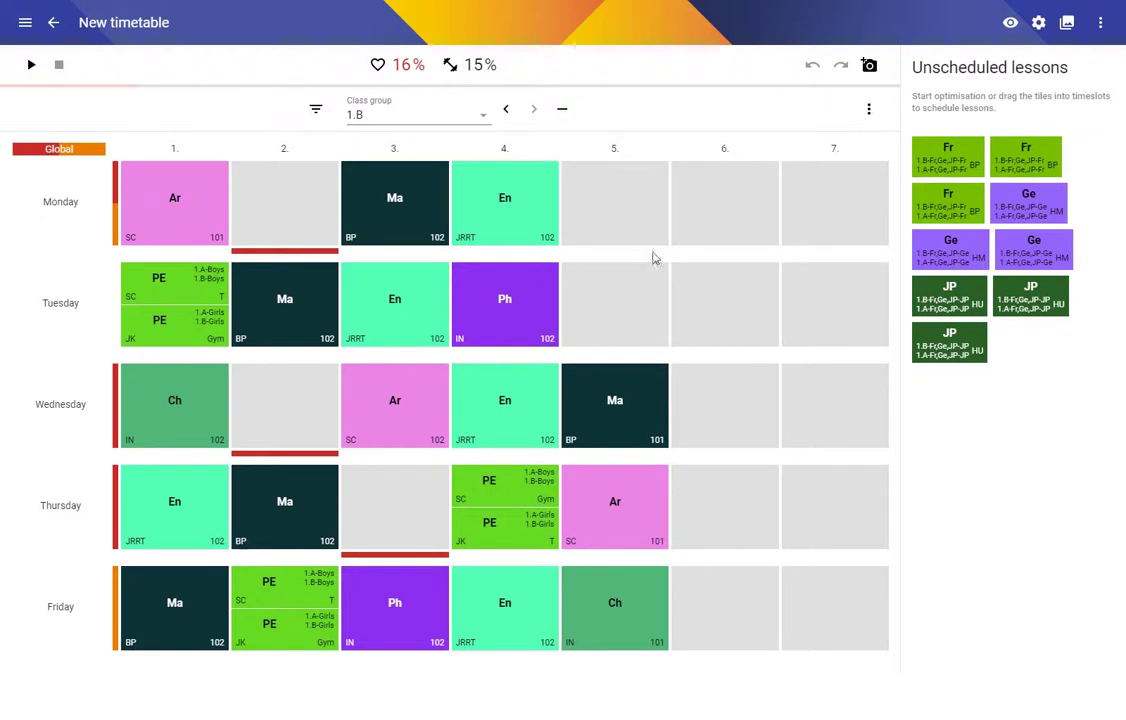
left_click(31, 66)
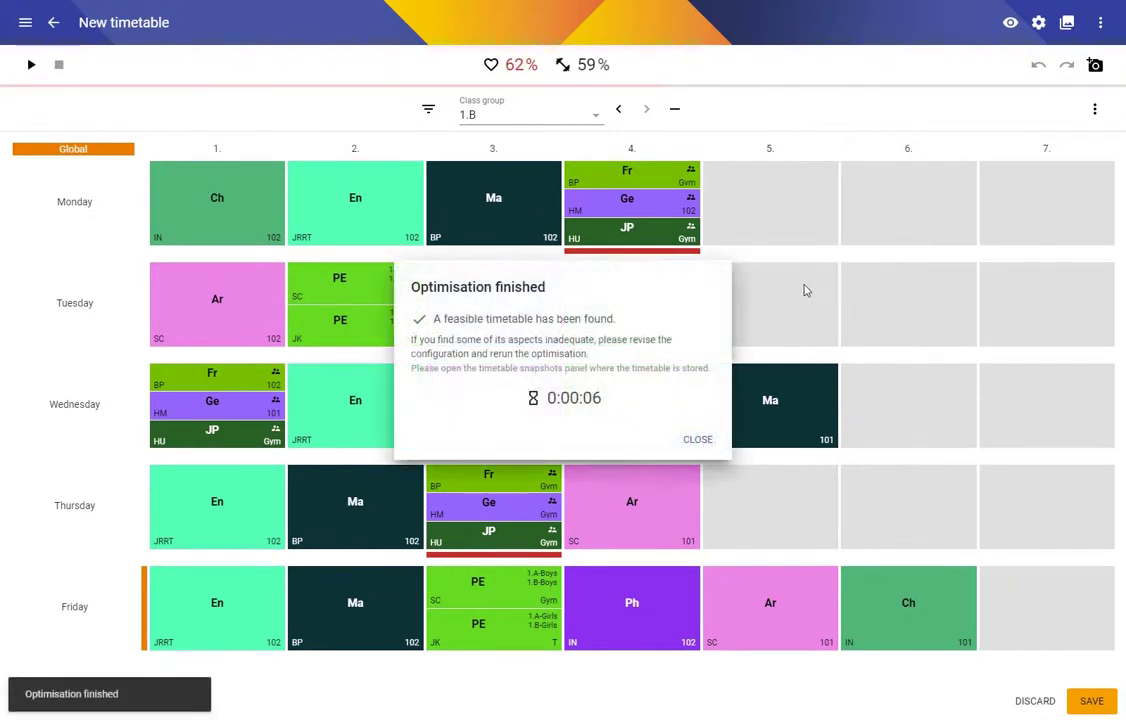
left_click(698, 427)
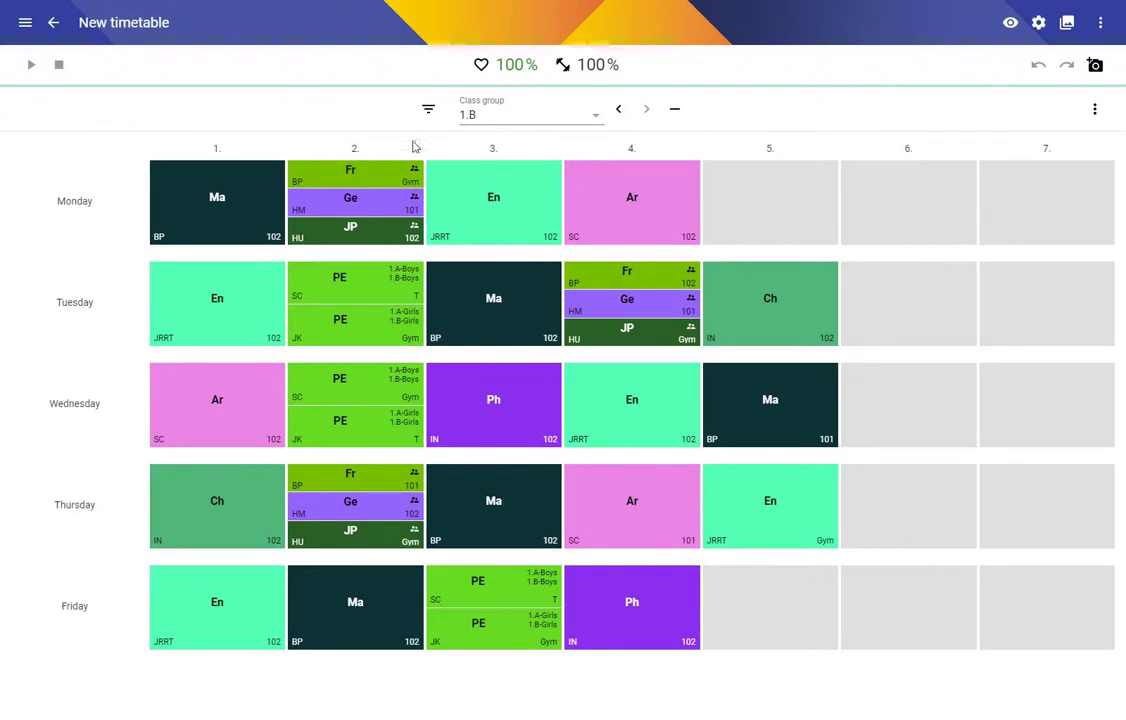
Examine which subgroups attend Monday's French lesson and compare the language lesson slots of class groups 1.B and 1.A.
mouse_move(416, 173)
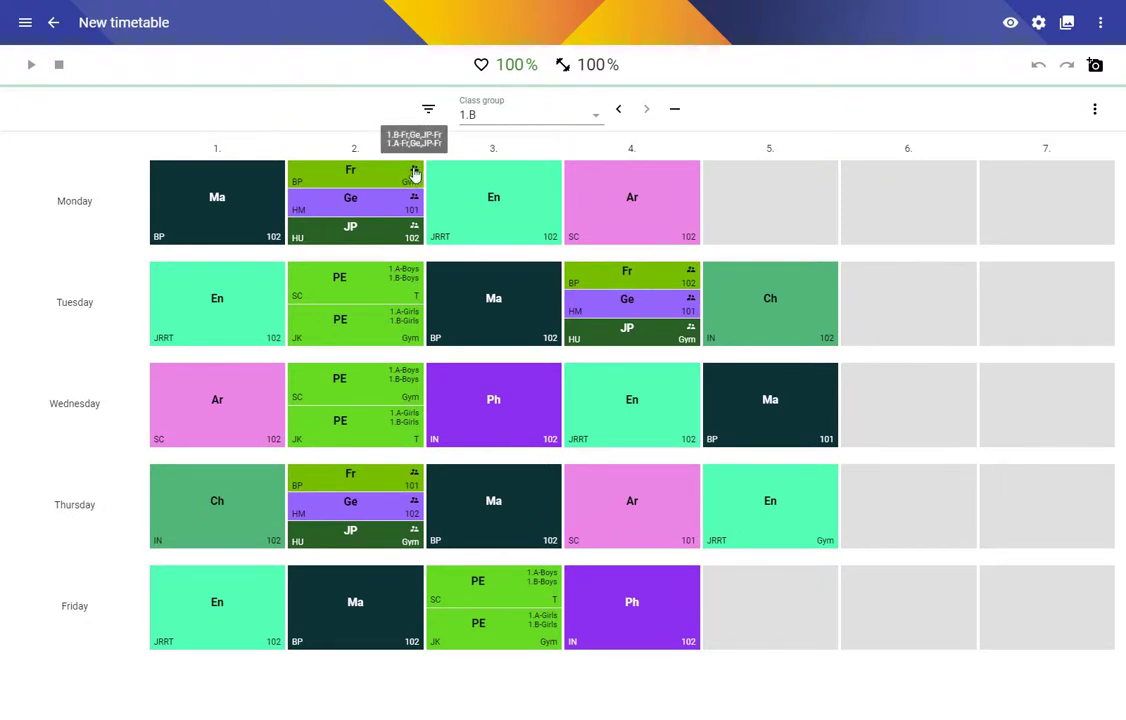
left_click(618, 112)
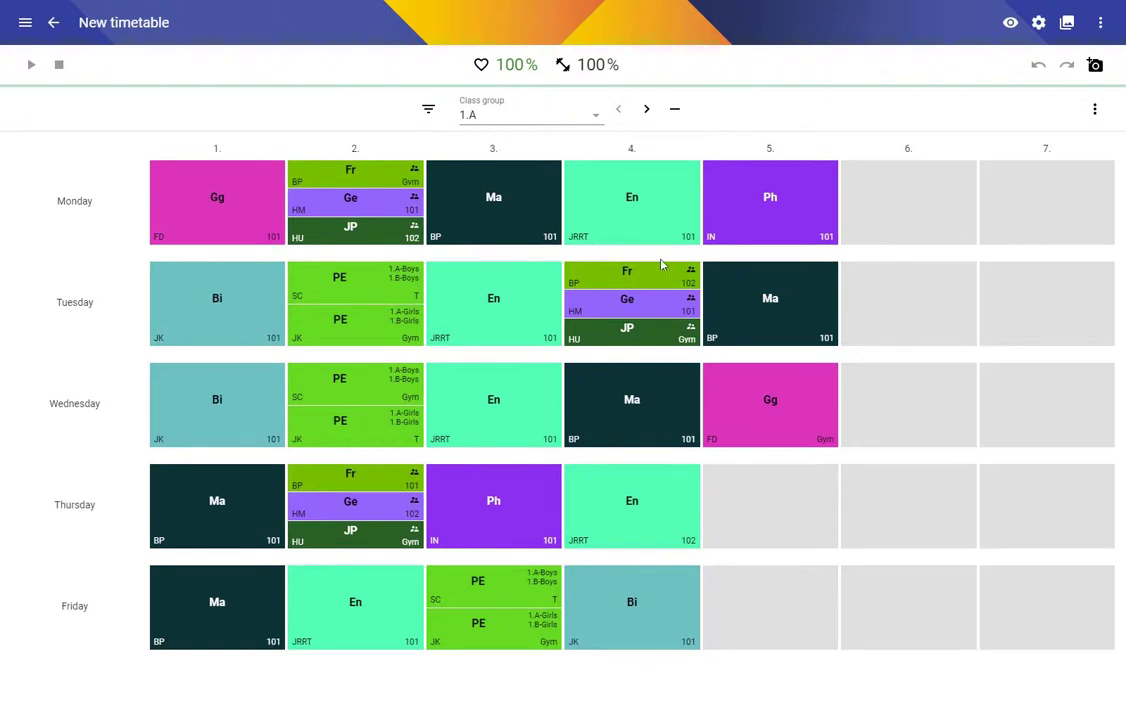
left_click(646, 109)
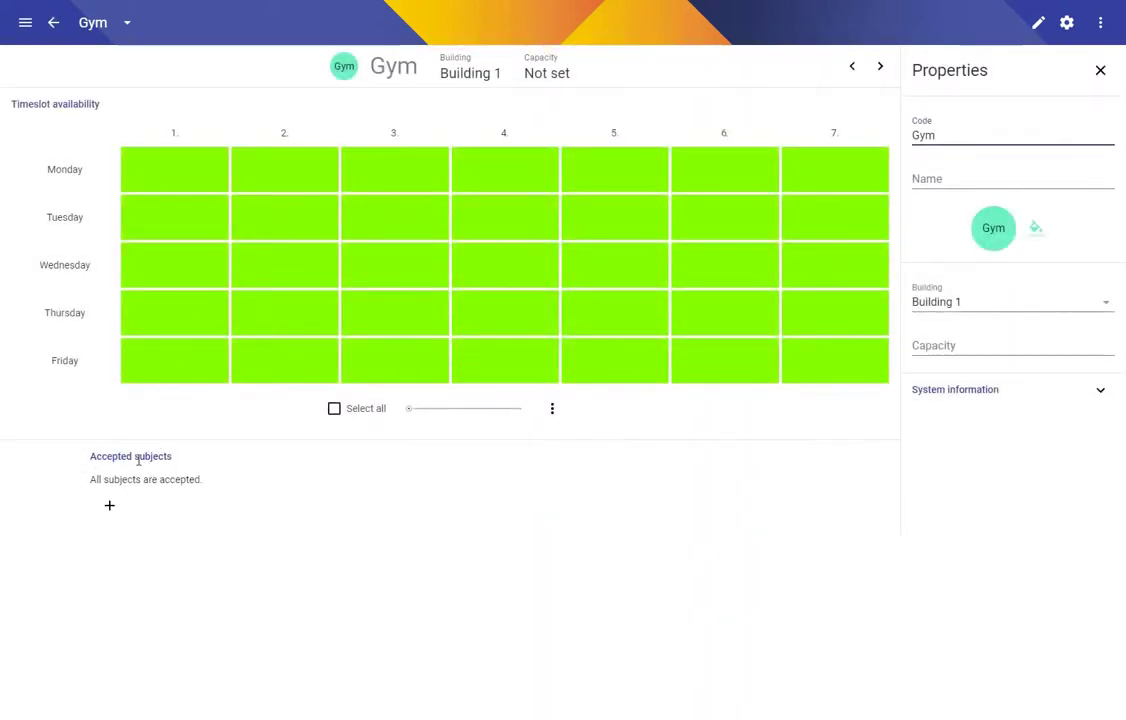
Restrict the Gym room to accept only Physical Education and save the room.
left_click(110, 506)
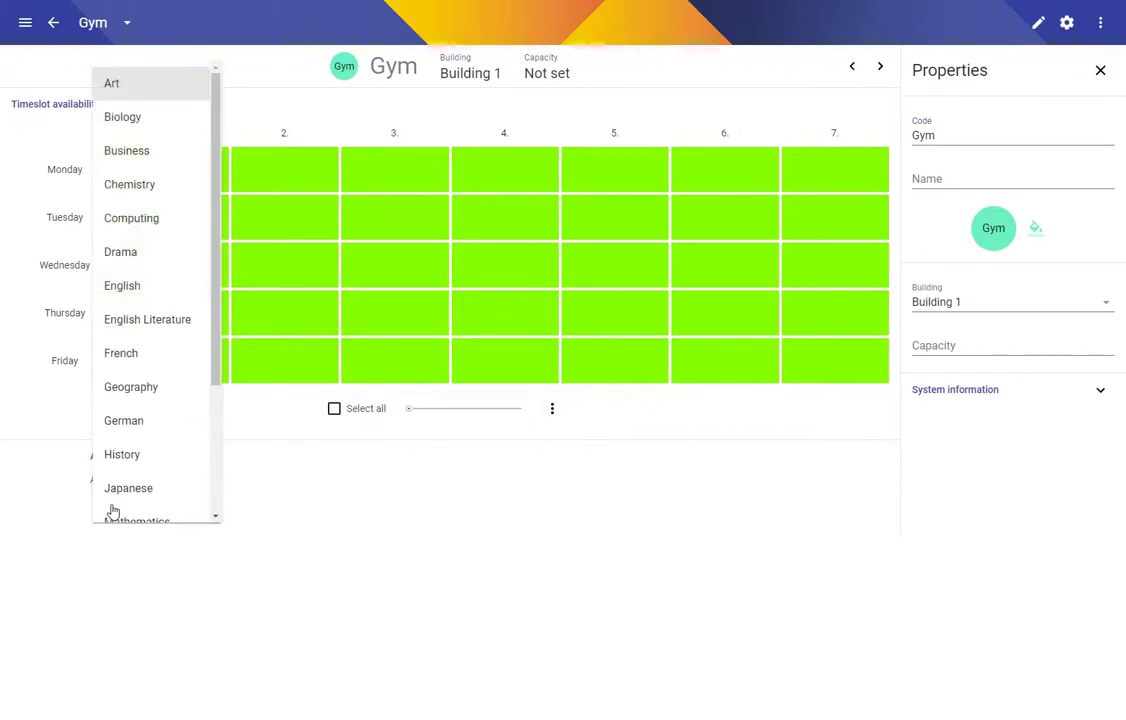
scroll(135, 491, "down", 3)
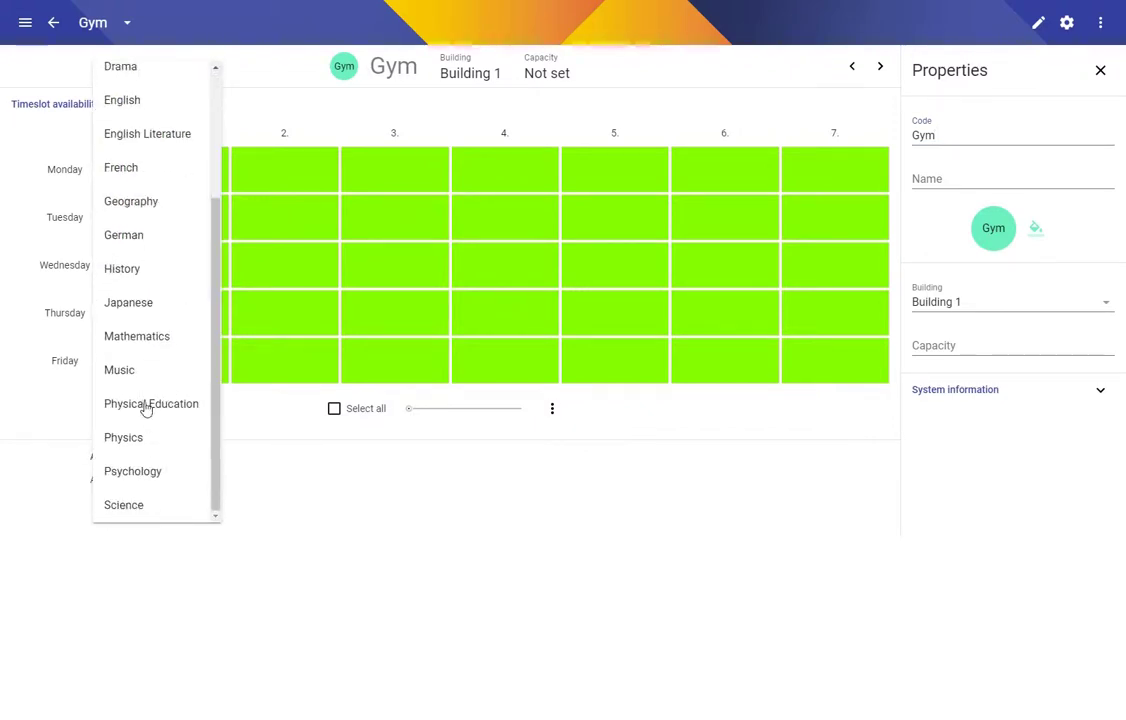
left_click(141, 404)
key("ctrl+s")
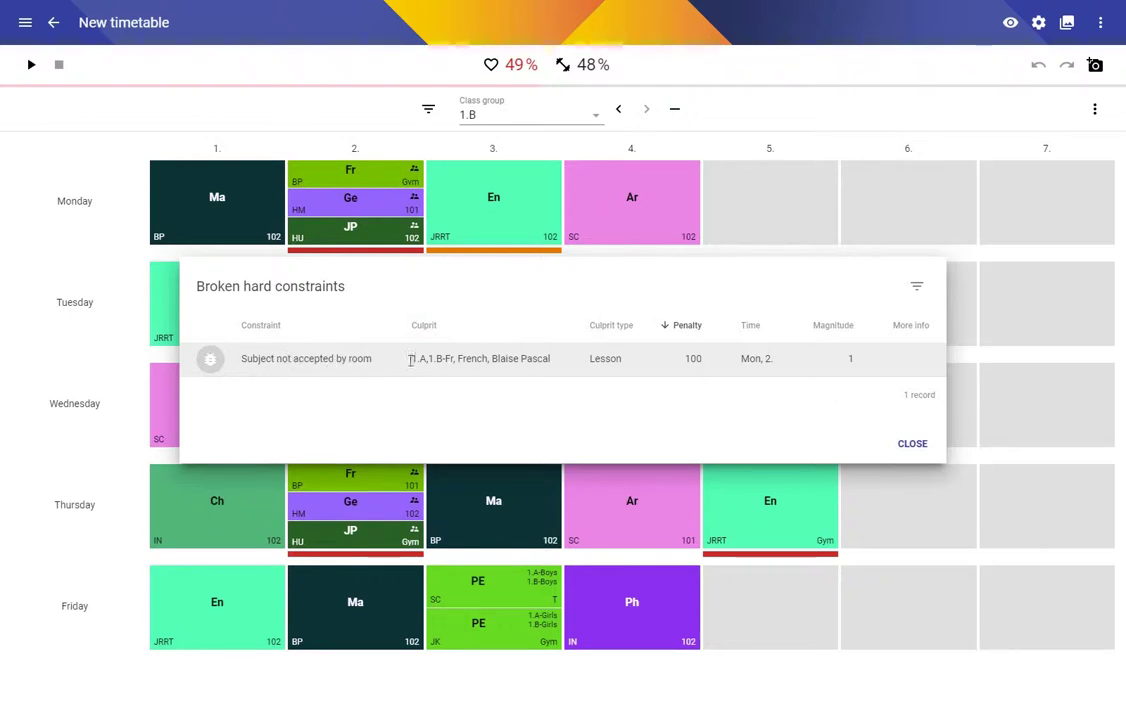
Close the broken hard constraints list, then rerun the timetable optimisation, stopping it early and saving the result.
left_click(910, 443)
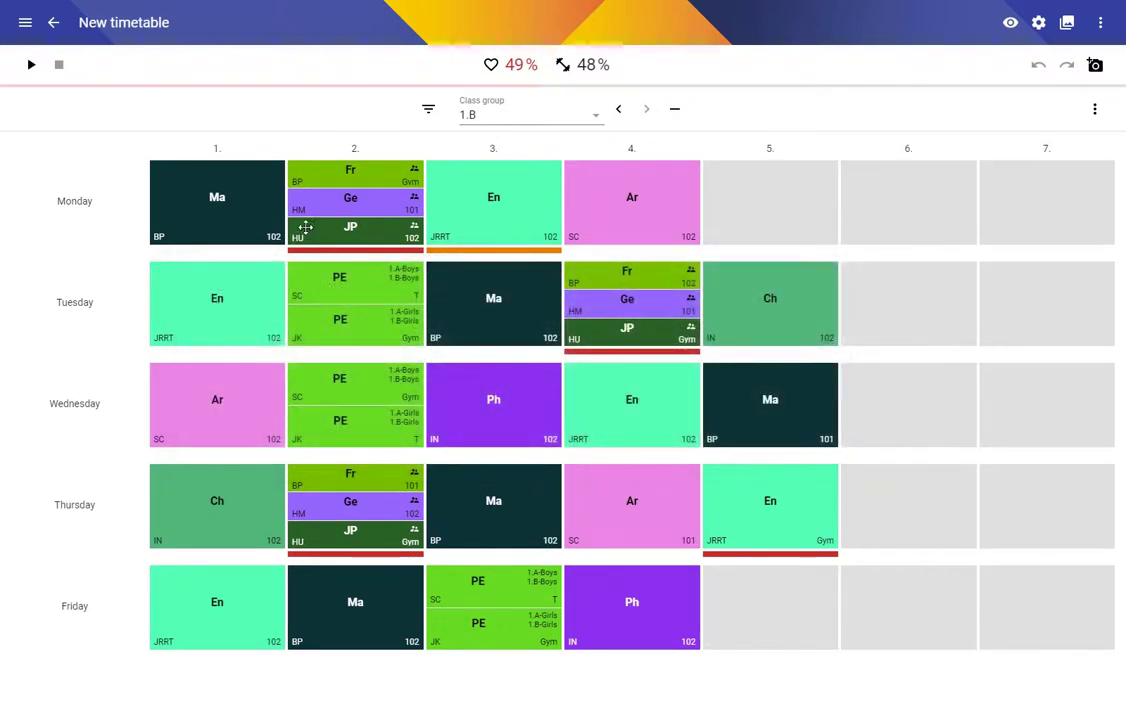
left_click(31, 65)
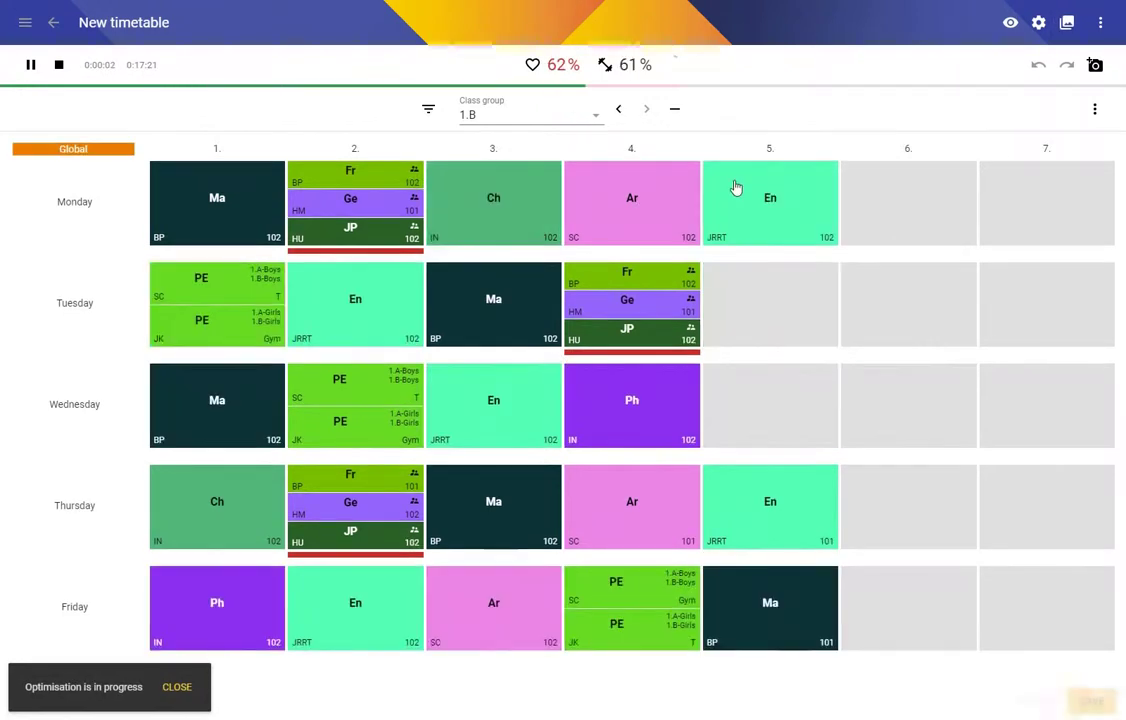
left_click(59, 65)
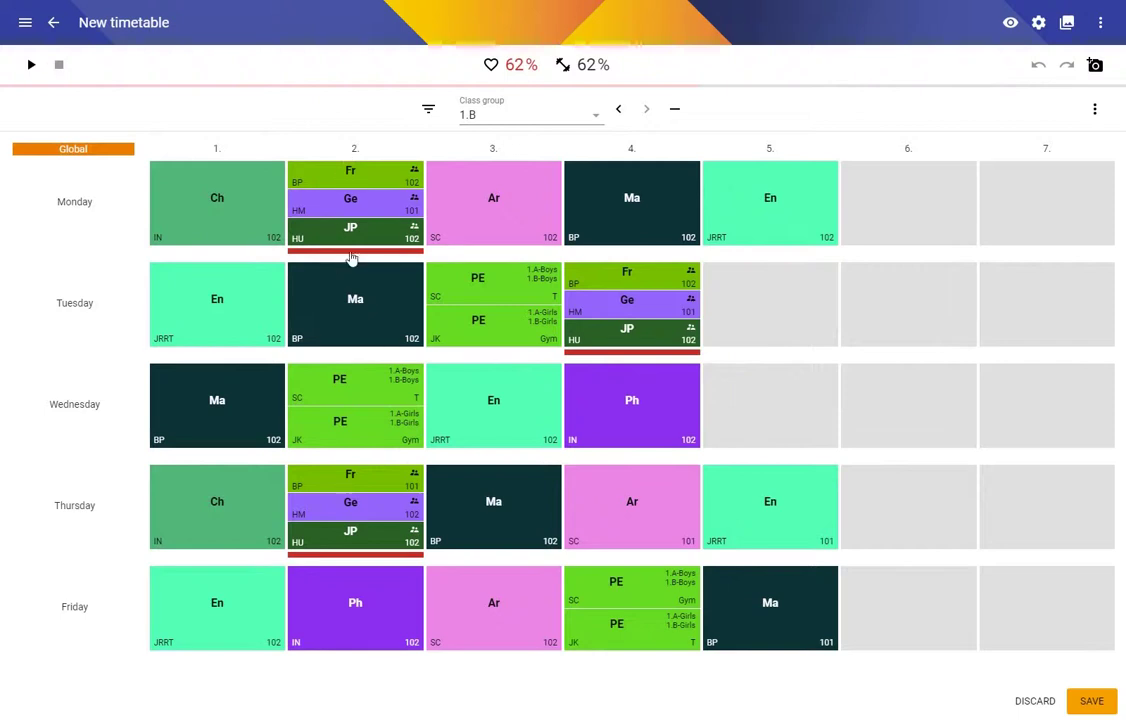
key("ctrl+s")
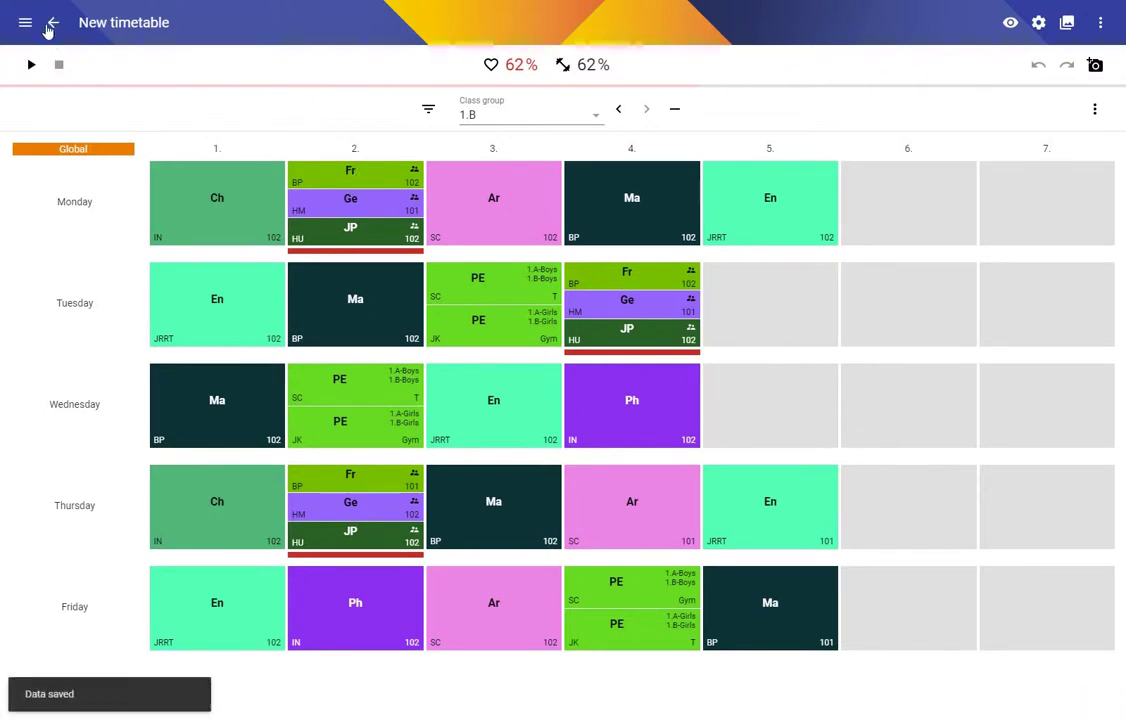
Create a new room with the code 103 and dismiss the summary of the finished timetable optimisation.
left_click(55, 26)
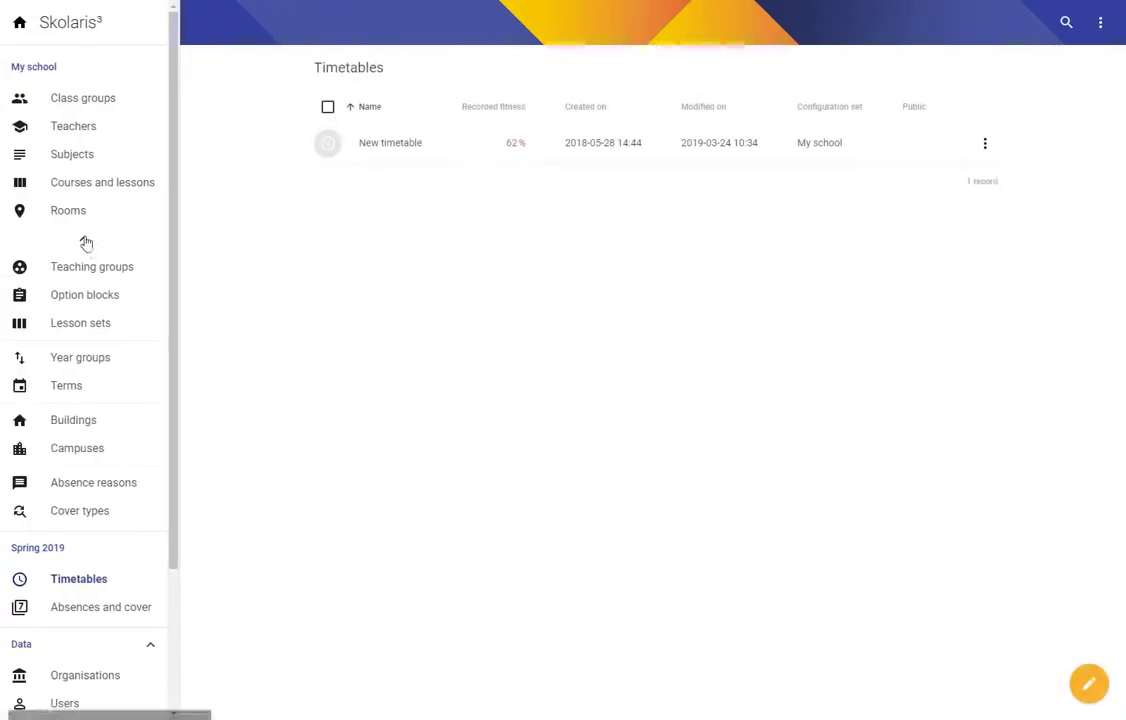
left_click(69, 214)
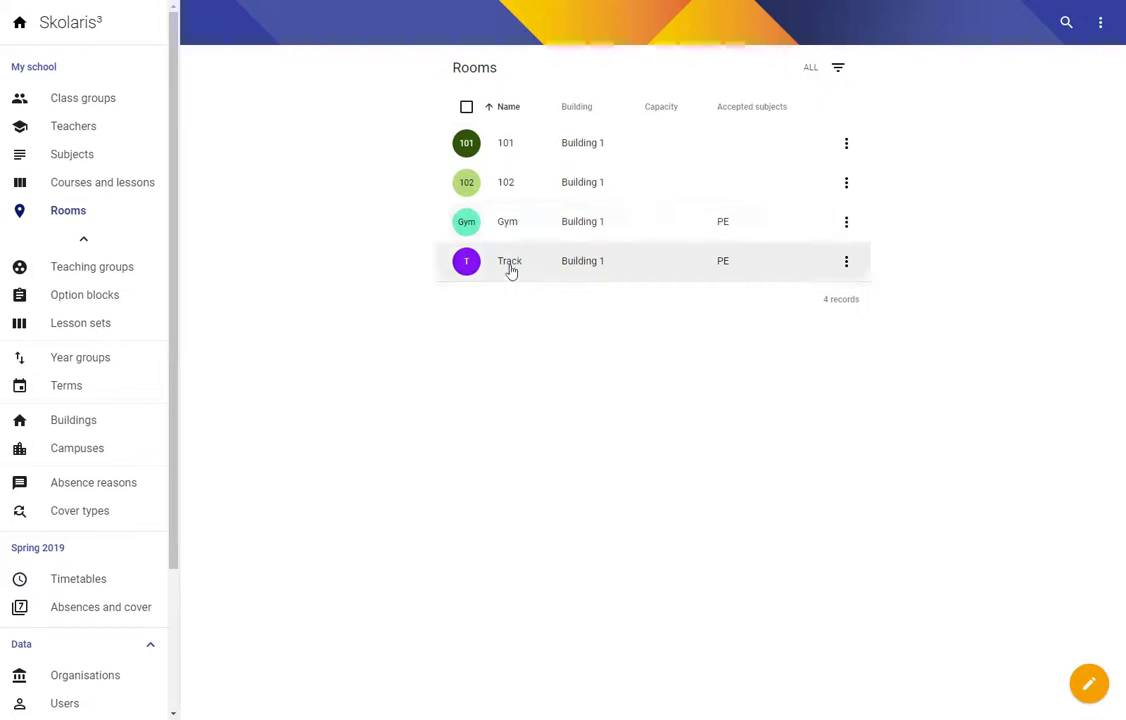
left_click(1091, 686)
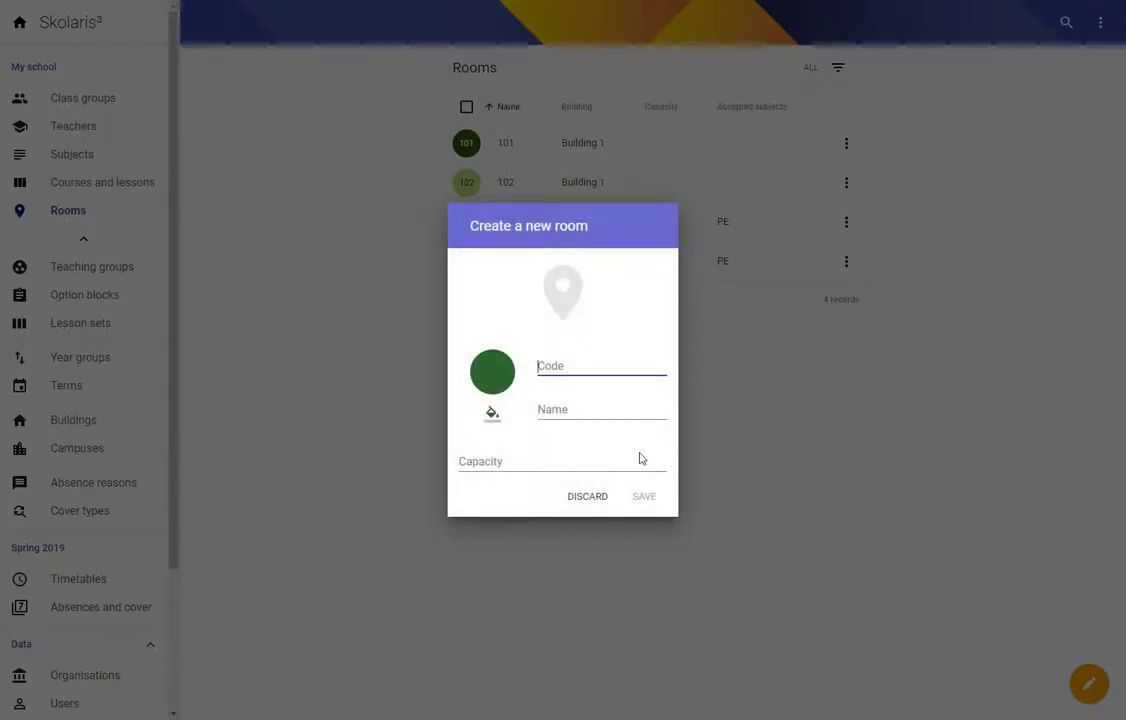
type("103")
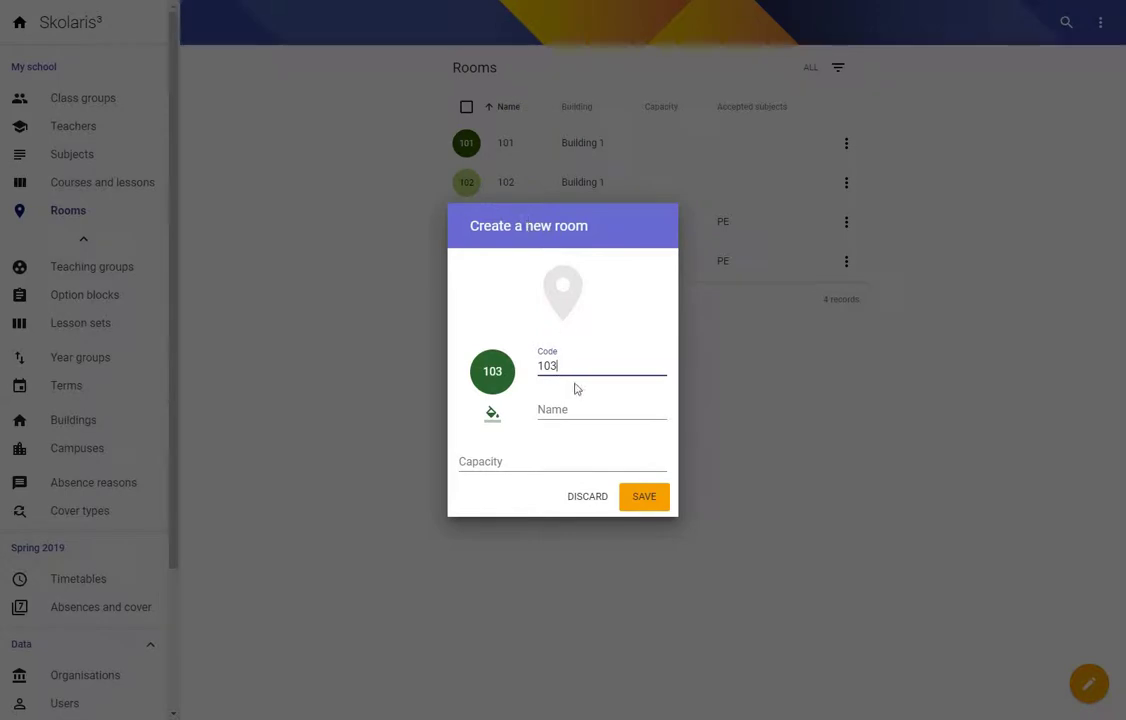
left_click(638, 500)
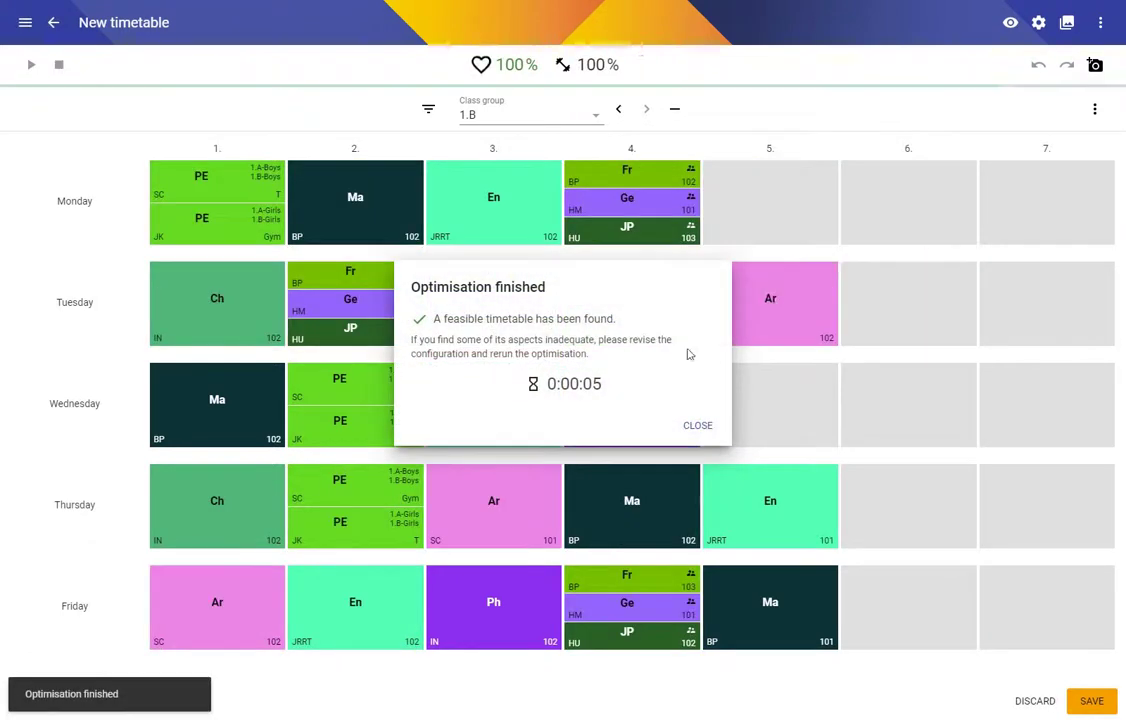
left_click(692, 425)
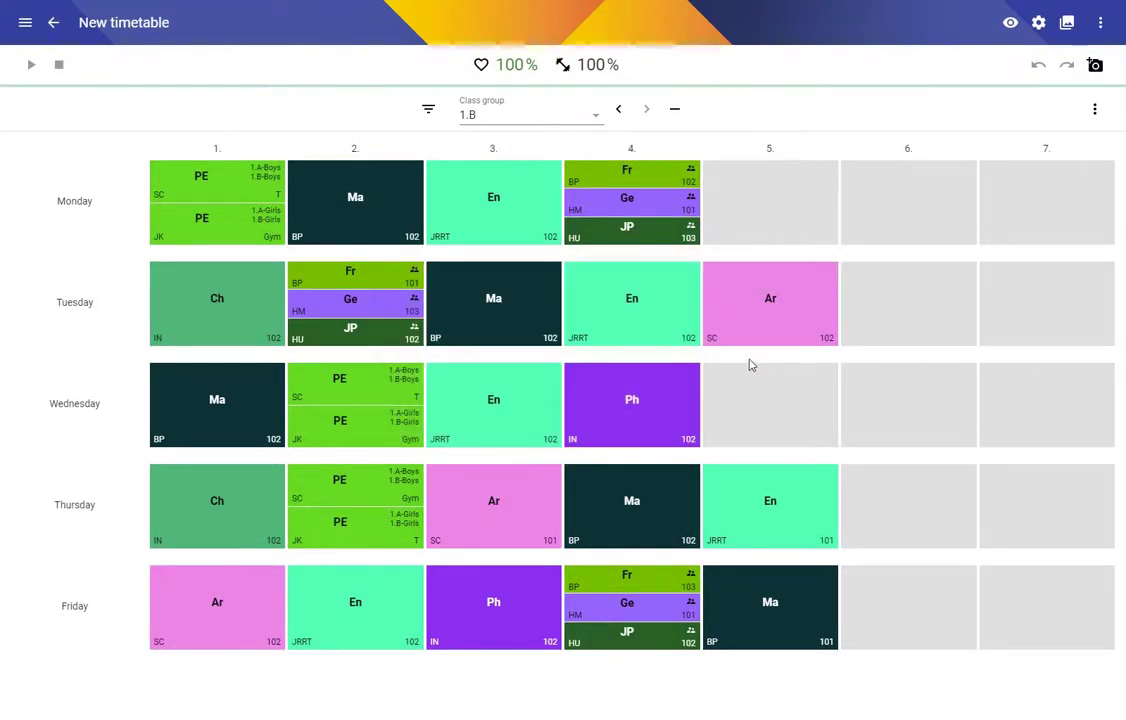